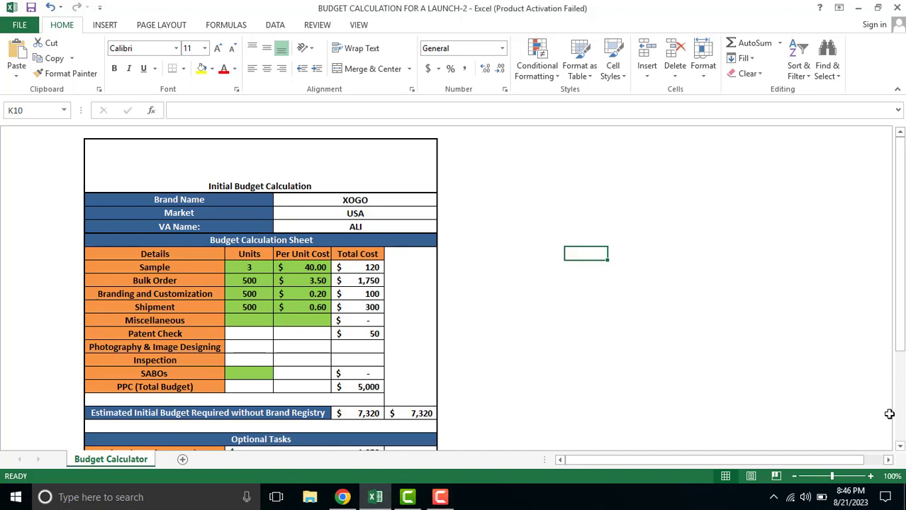
# Look over the budget sheet's brand, market and VA fields, its cost rows and the optional tasks section.
pyautogui.moveTo(901, 327); pyautogui.dragTo(902, 341)
pyautogui.click(789, 317)
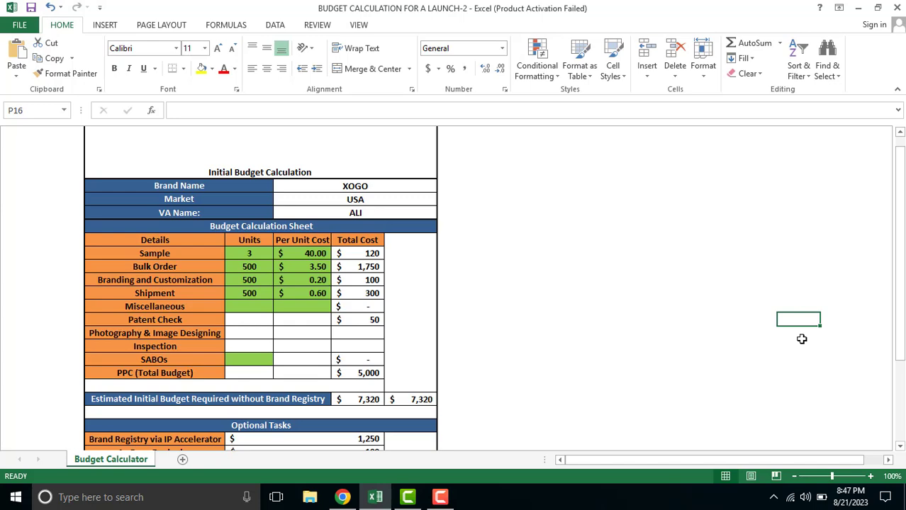
pyautogui.moveTo(899, 312); pyautogui.dragTo(901, 309)
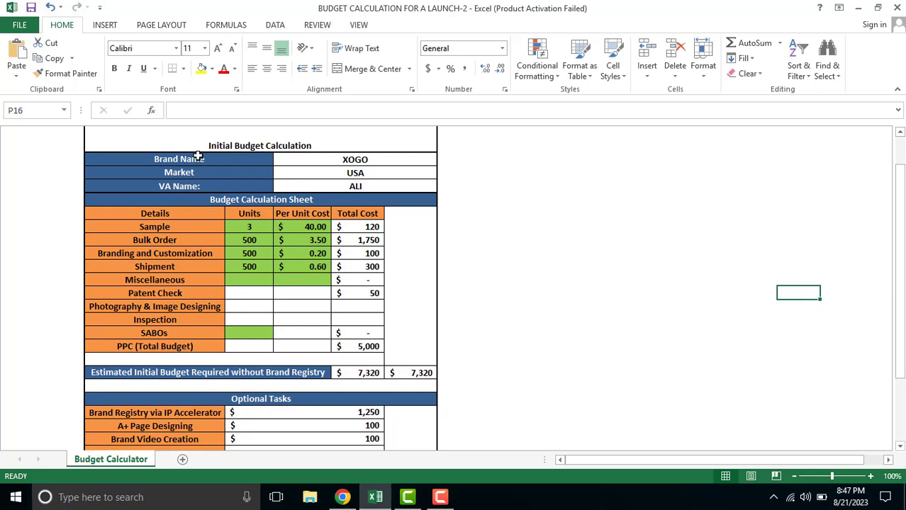
pyautogui.moveTo(199, 157); pyautogui.dragTo(323, 159)
pyautogui.moveTo(200, 172); pyautogui.dragTo(308, 193)
pyautogui.click(213, 187)
pyautogui.click(730, 305)
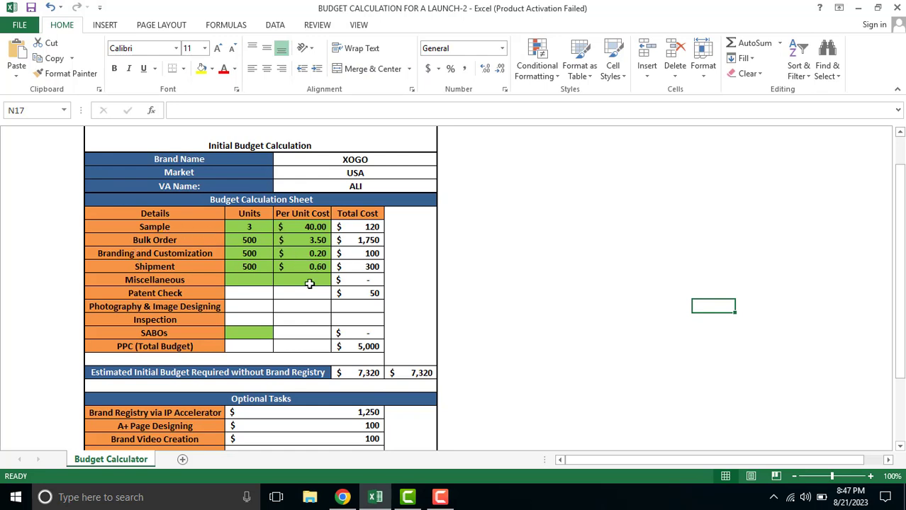
pyautogui.scroll(-1, 352, 309)
pyautogui.scroll(-1, 352, 310)
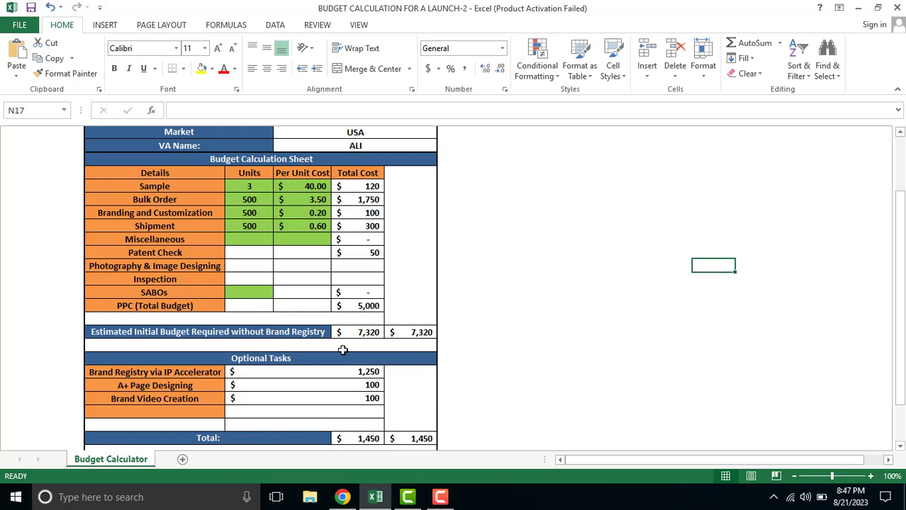
pyautogui.click(506, 290)
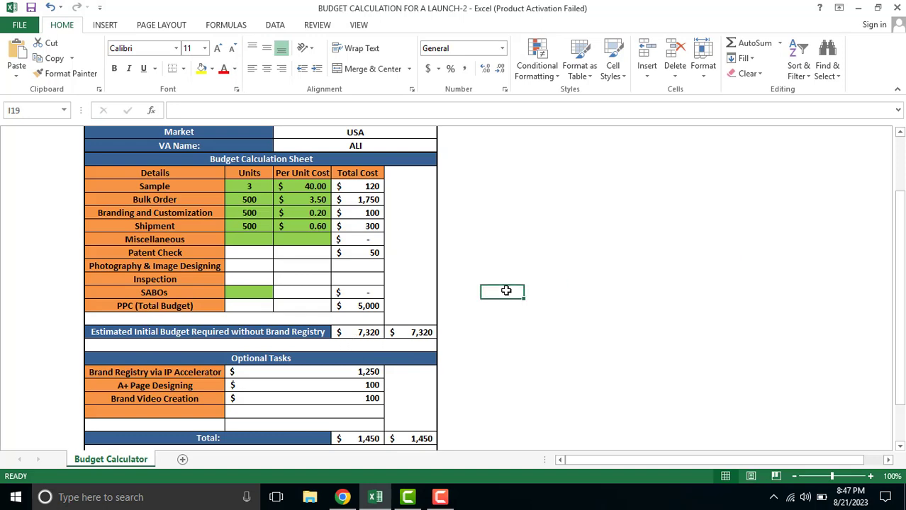
# Set the Sample row's per unit cost to $50 and check its total cost formula.
pyautogui.click(250, 186)
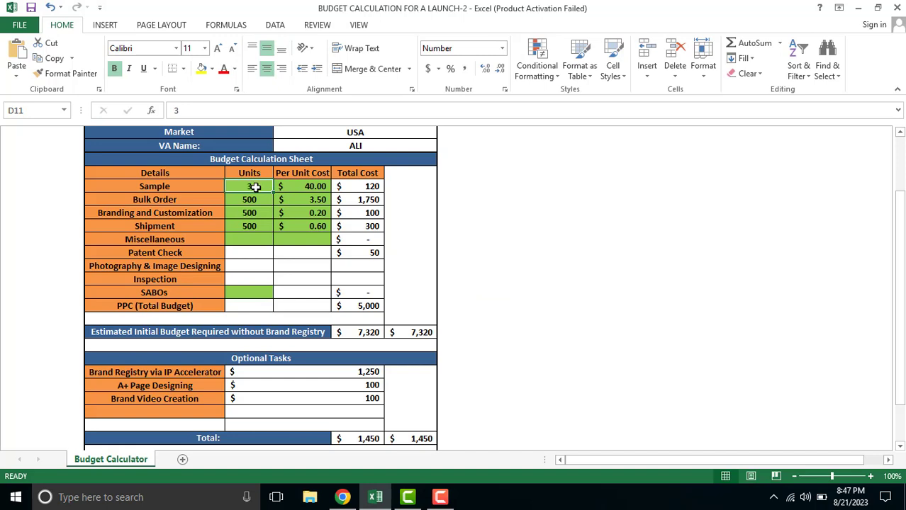
pyautogui.click(303, 186)
pyautogui.doubleClick(302, 186)
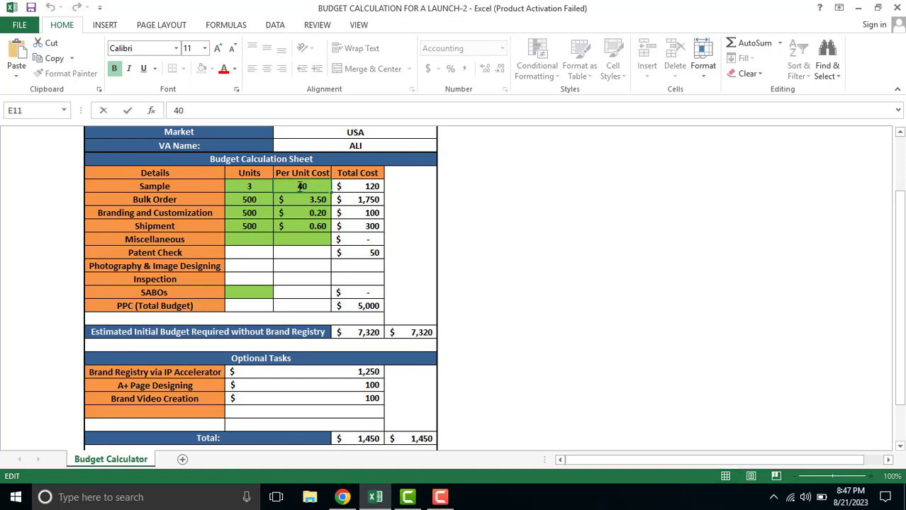
pyautogui.doubleClick(302, 186)
pyautogui.write('50')
pyautogui.click(491, 215)
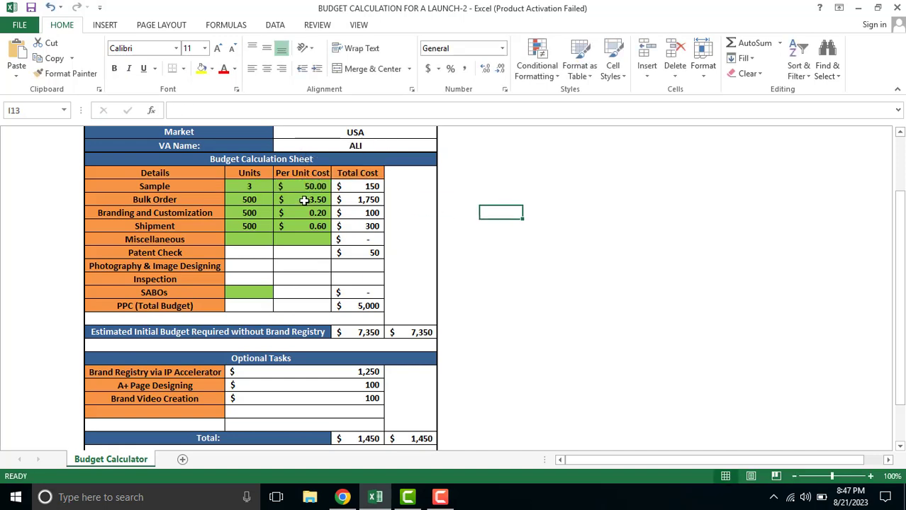
pyautogui.click(366, 188)
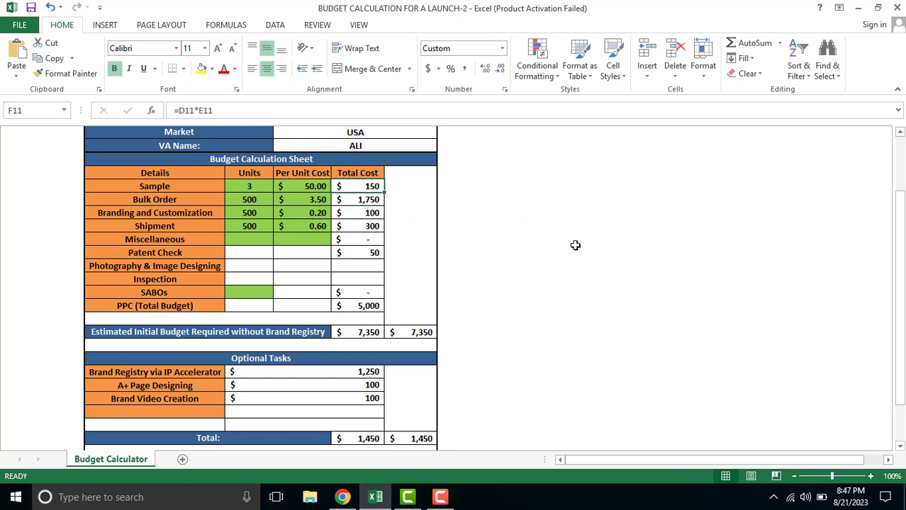
# Set the Bulk Order units to 1000.
pyautogui.doubleClick(154, 199)
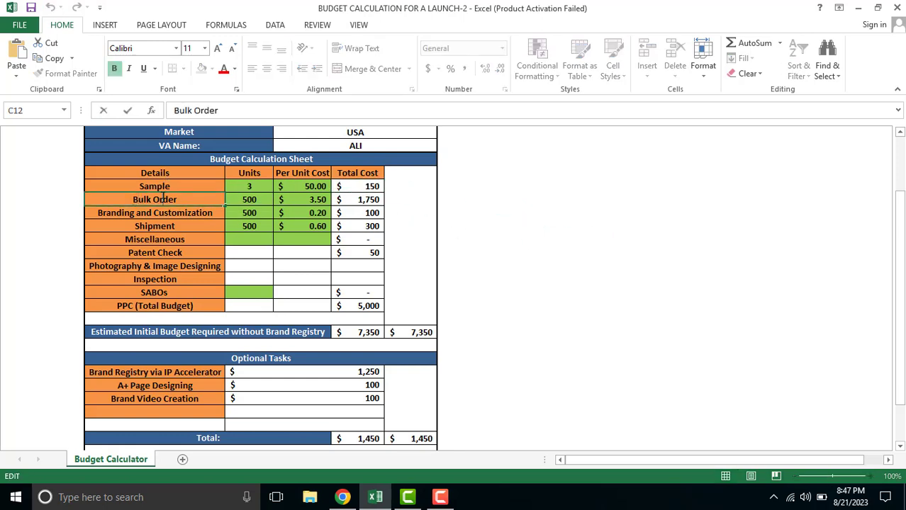
pyautogui.click(582, 224)
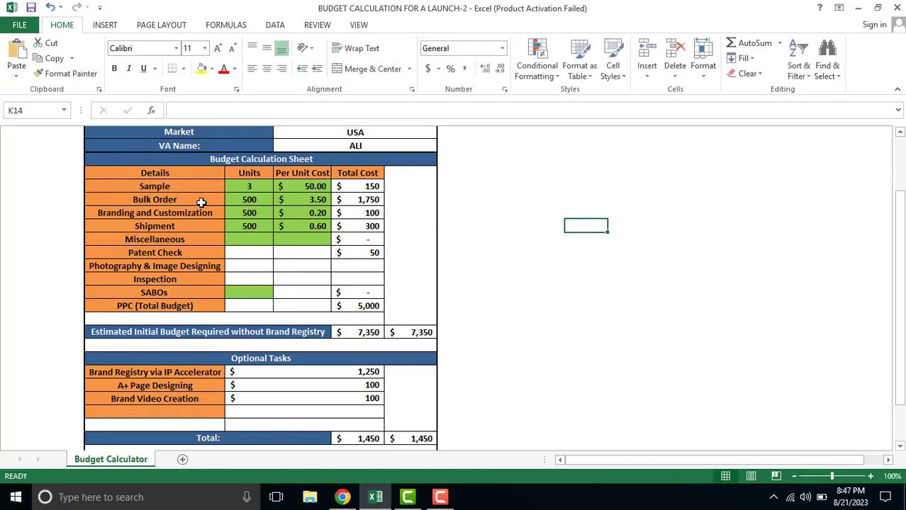
pyautogui.click(246, 203)
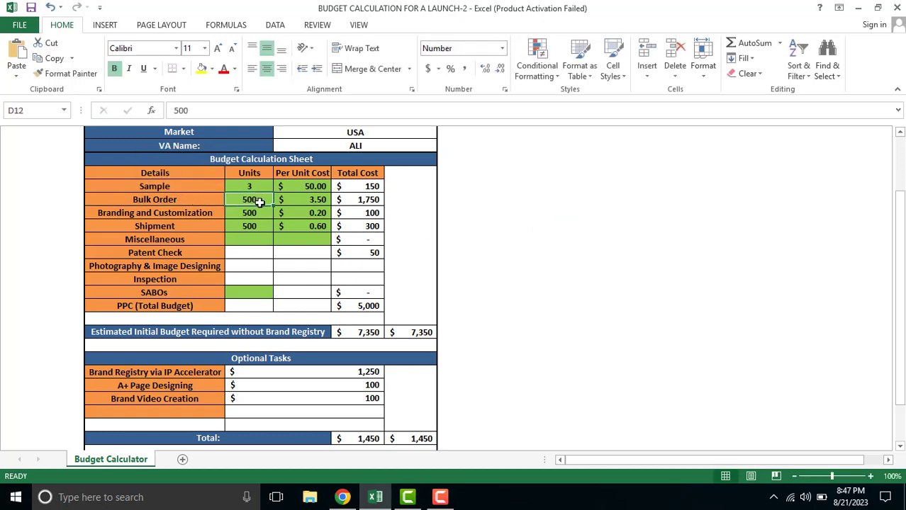
pyautogui.write('1000')
pyautogui.click(531, 233)
# Set the Bulk Order per unit cost to $4.50 and review the whole row up to its total cost.
pyautogui.click(313, 199)
pyautogui.doubleClick(300, 199)
pyautogui.doubleClick(300, 199)
pyautogui.write('4.5')
pyautogui.click(530, 253)
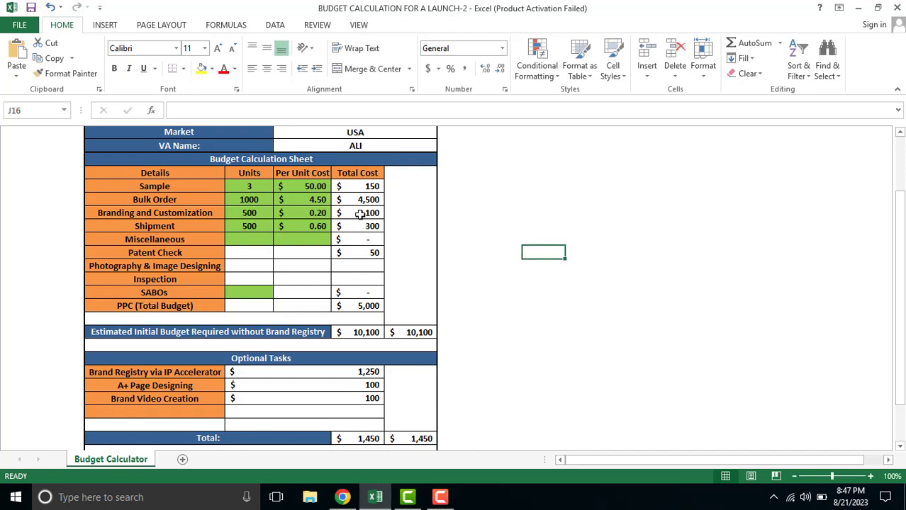
pyautogui.click(181, 200)
pyautogui.moveTo(181, 200); pyautogui.dragTo(361, 204)
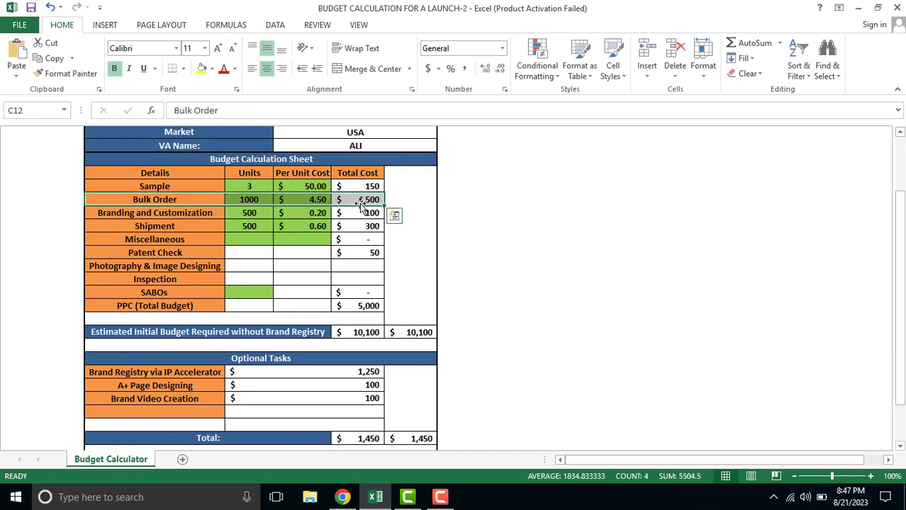
pyautogui.click(567, 252)
# Set the Branding and Customization units to 1000.
pyautogui.click(189, 213)
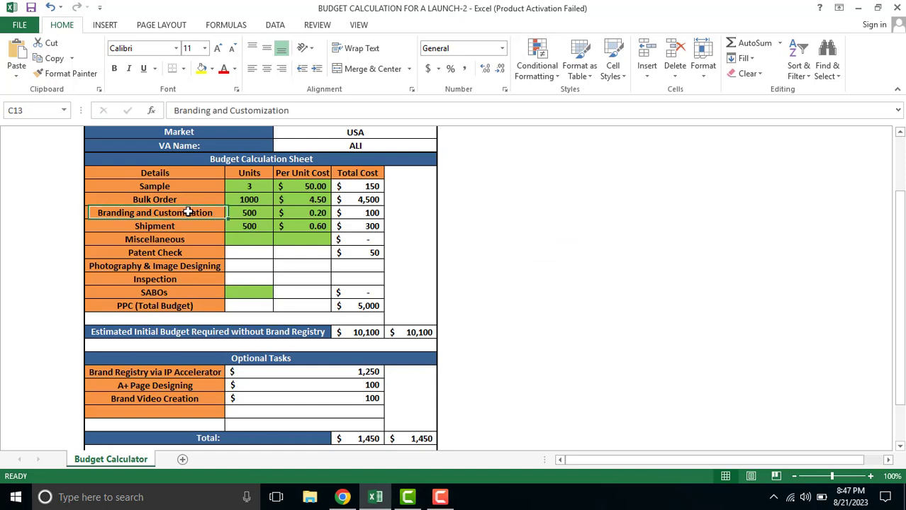
pyautogui.click(560, 266)
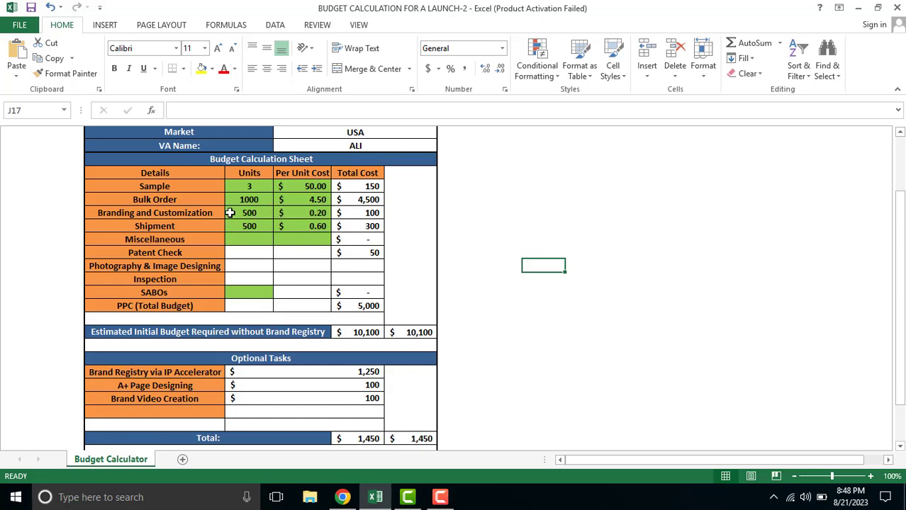
pyautogui.click(325, 214)
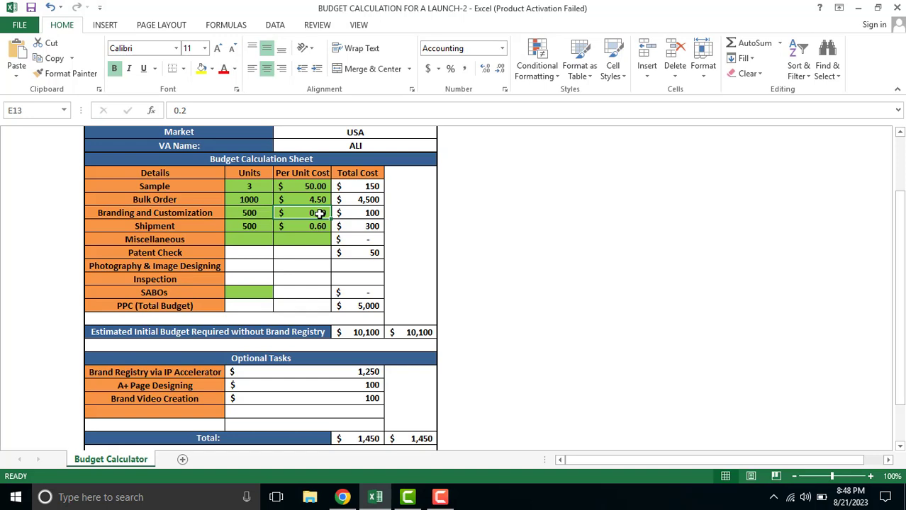
pyautogui.click(251, 213)
pyautogui.write('1')
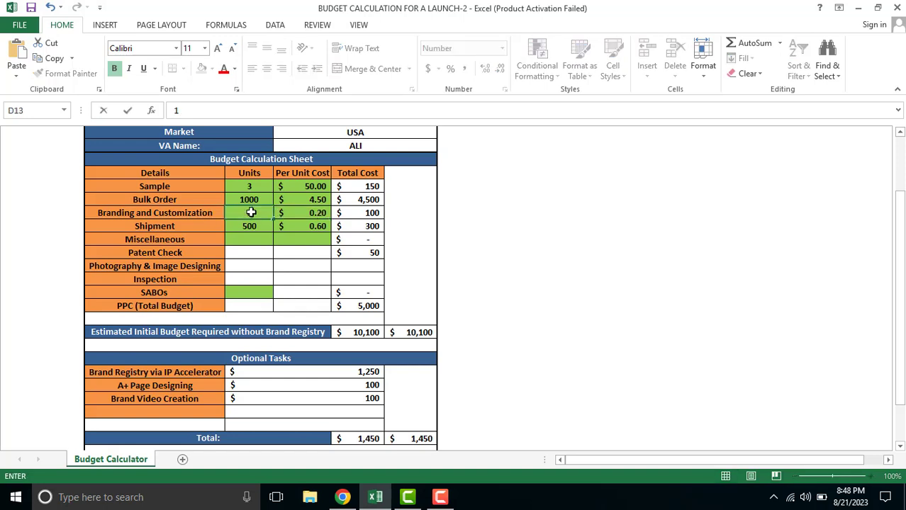
pyautogui.write('000')
# Set the Branding and Customization per unit cost to $0.10.
pyautogui.click(314, 214)
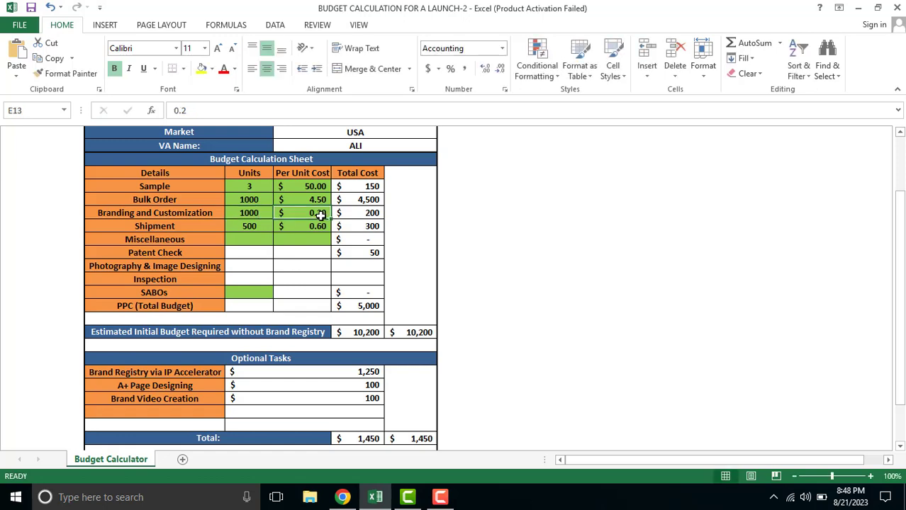
pyautogui.doubleClick(317, 214)
pyautogui.doubleClick(317, 213)
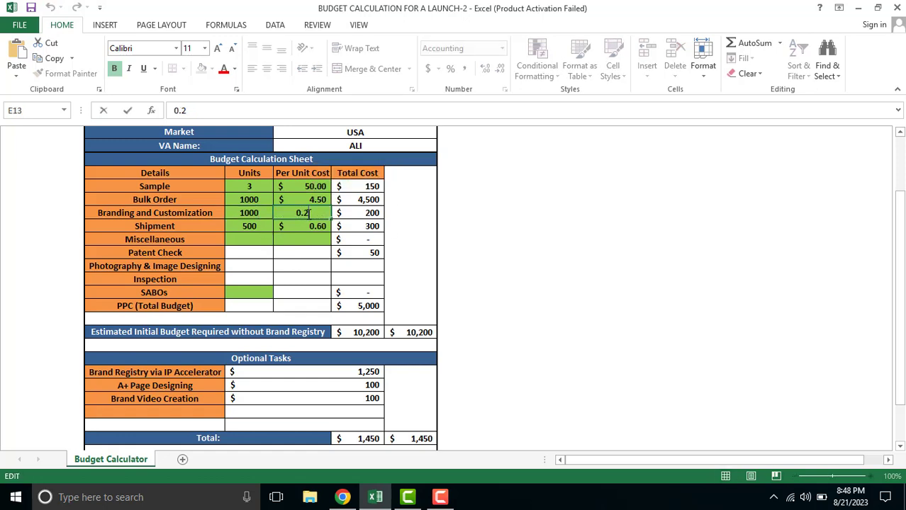
pyautogui.write('1')
pyautogui.press('Tab')
pyautogui.click(460, 228)
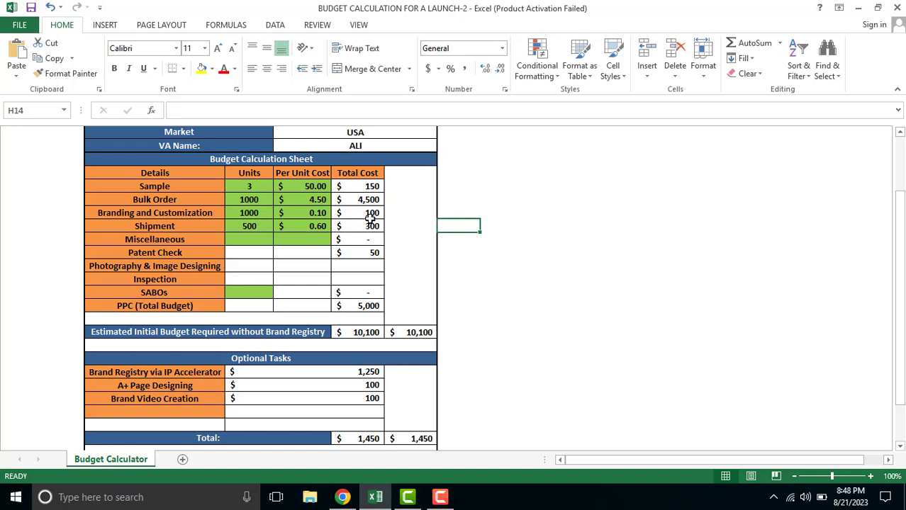
pyautogui.click(521, 279)
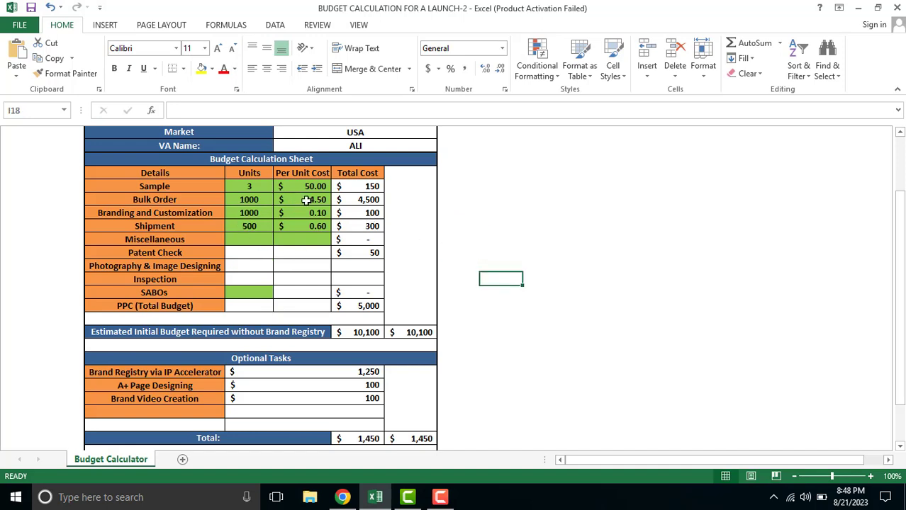
# Set the Shipment row to 1000 units at a per unit cost of $1.00.
pyautogui.click(248, 225)
pyautogui.write('1000')
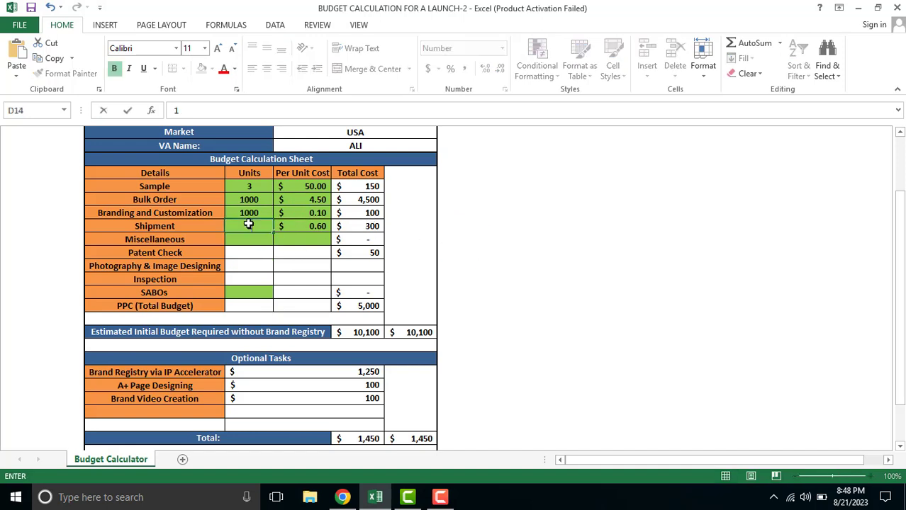
pyautogui.click(314, 226)
pyautogui.doubleClick(316, 226)
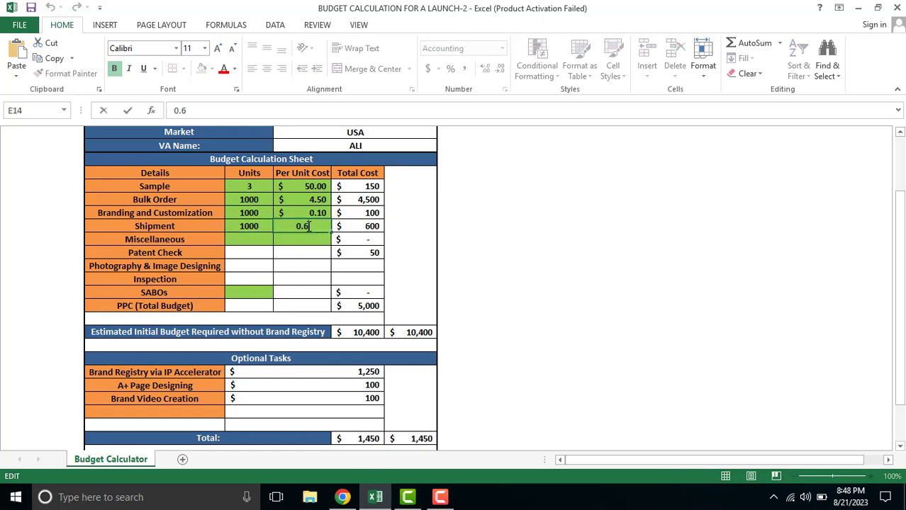
pyautogui.doubleClick(307, 226)
pyautogui.click(303, 226)
pyautogui.doubleClick(298, 226)
pyautogui.write('1')
pyautogui.click(457, 240)
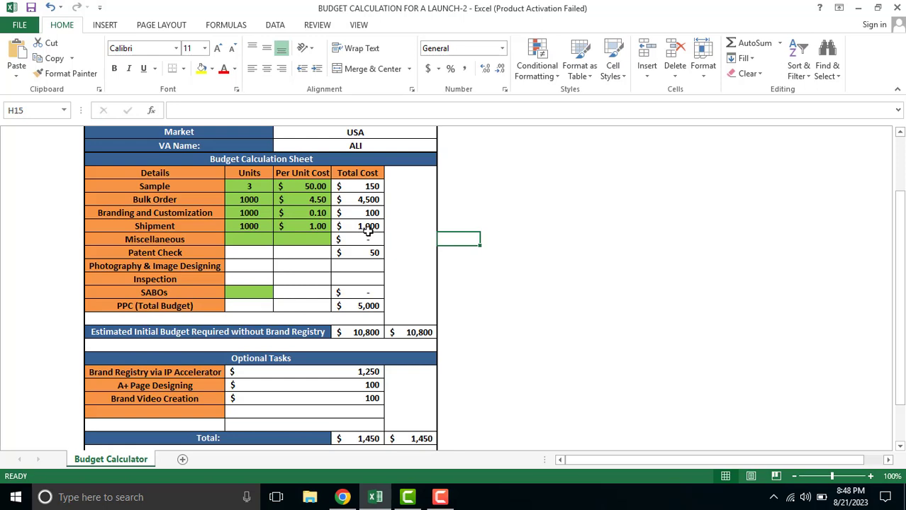
# Review the Miscellaneous row's units and per unit cost cells and its total cost formula.
pyautogui.click(168, 240)
pyautogui.click(257, 236)
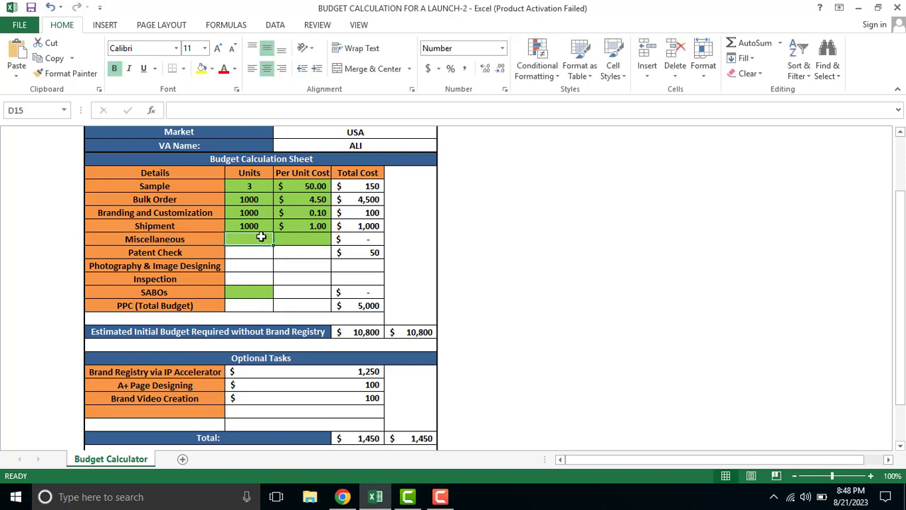
pyautogui.click(313, 243)
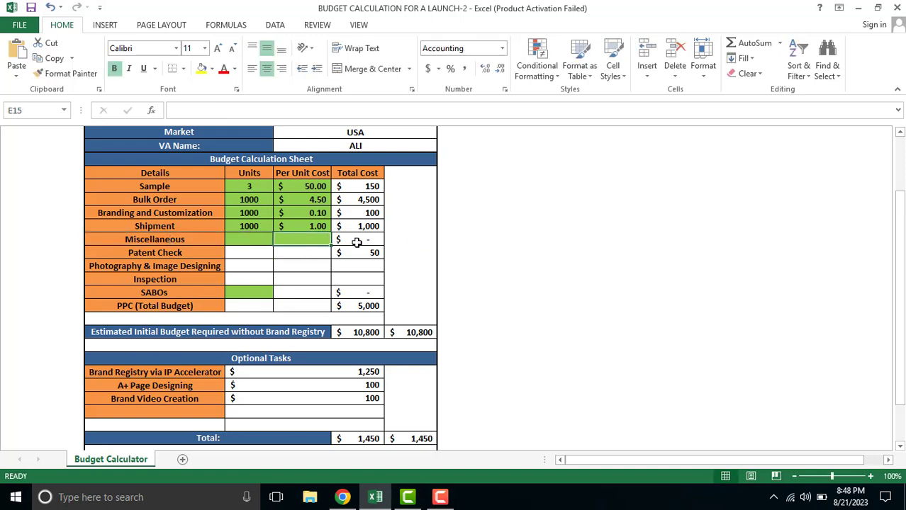
pyautogui.click(362, 242)
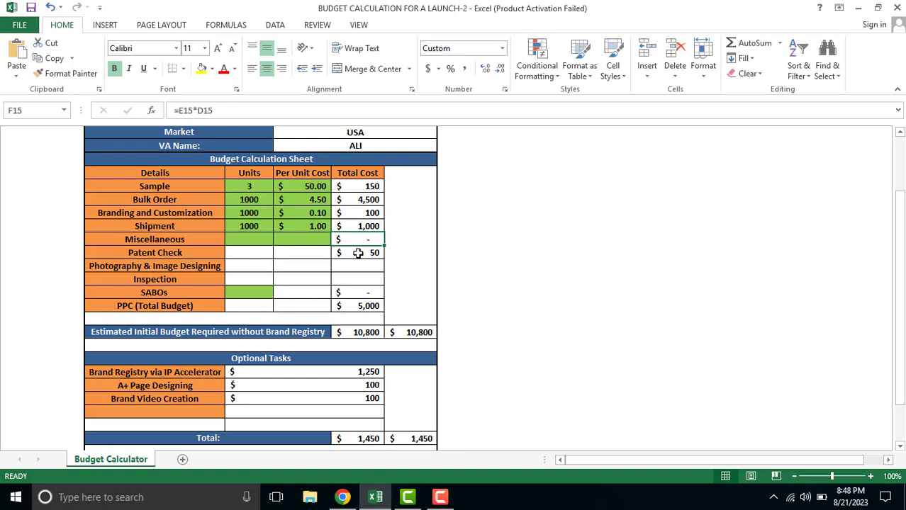
pyautogui.click(695, 358)
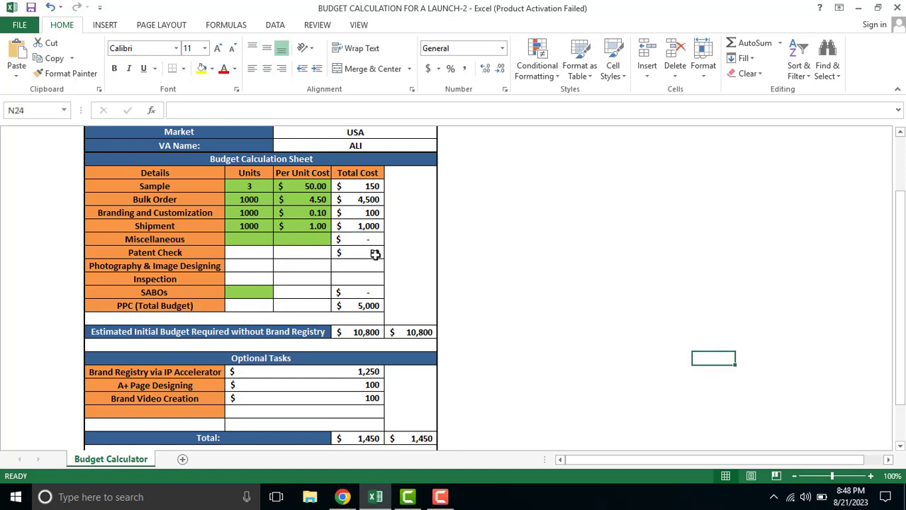
pyautogui.click(592, 262)
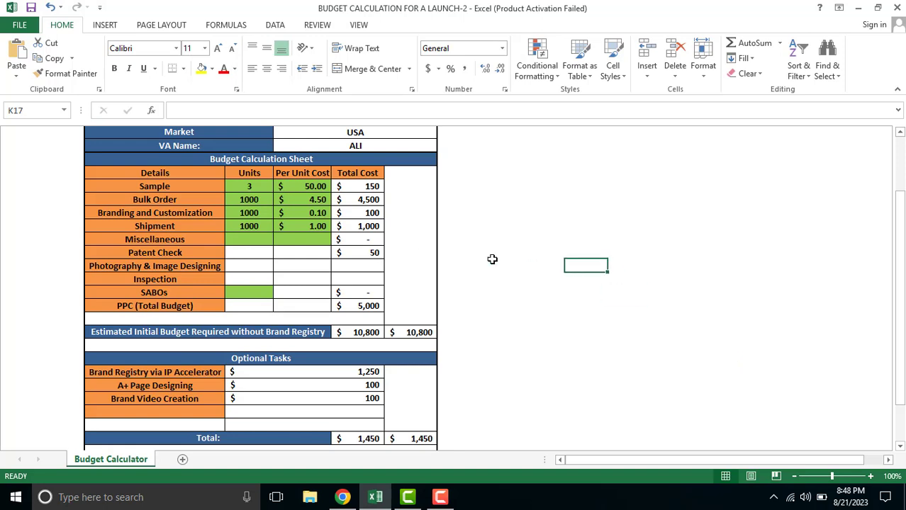
# Enter a total cost of $300 for Inspection.
pyautogui.click(355, 278)
pyautogui.write('300')
pyautogui.click(489, 281)
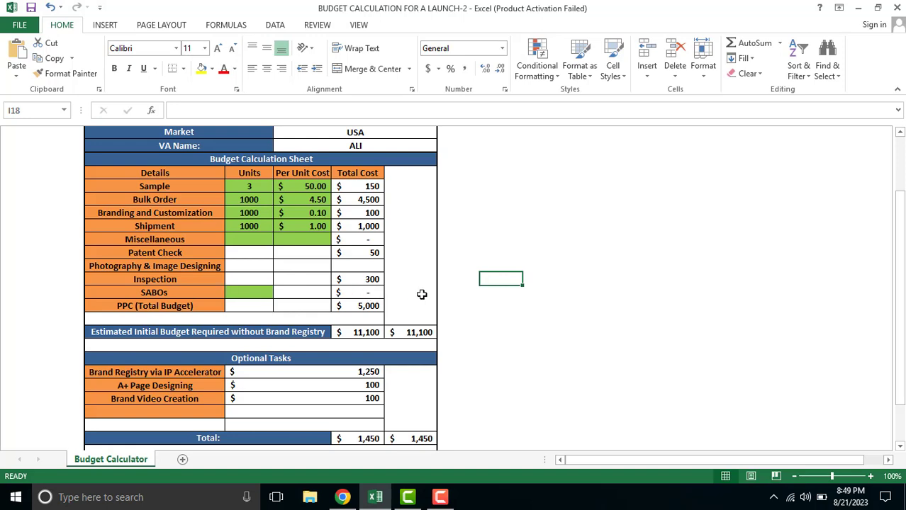
pyautogui.click(582, 291)
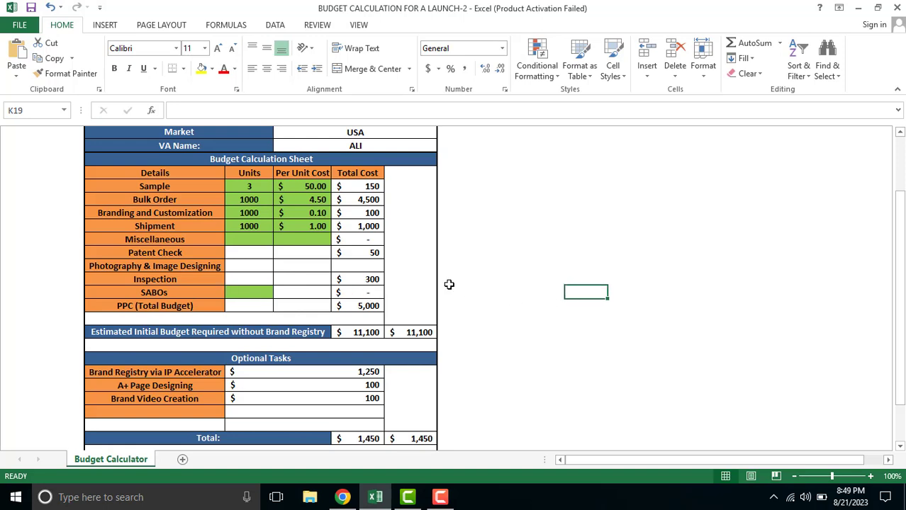
# Set the total cost of the PPC (Total Budget) row to $6,000.
pyautogui.doubleClick(349, 306)
pyautogui.doubleClick(353, 306)
pyautogui.click(354, 307)
pyautogui.doubleClick(353, 306)
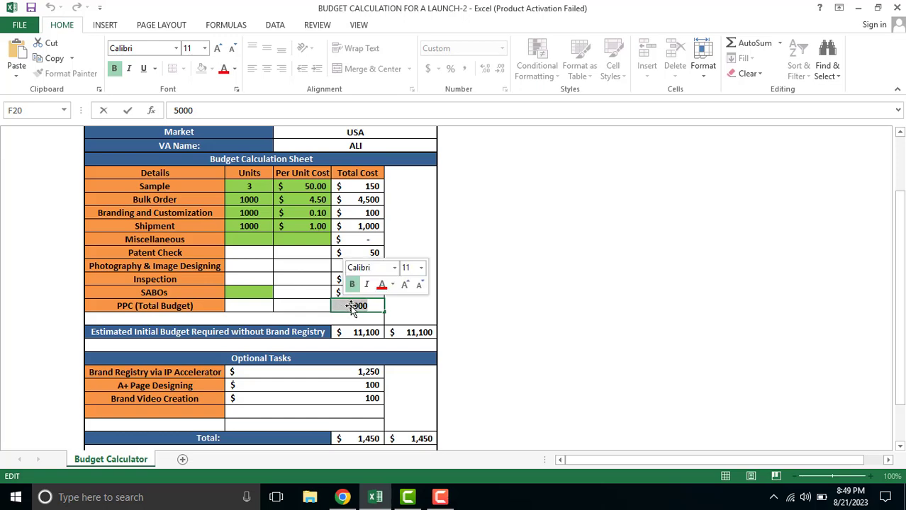
pyautogui.write('6,000')
pyautogui.click(535, 324)
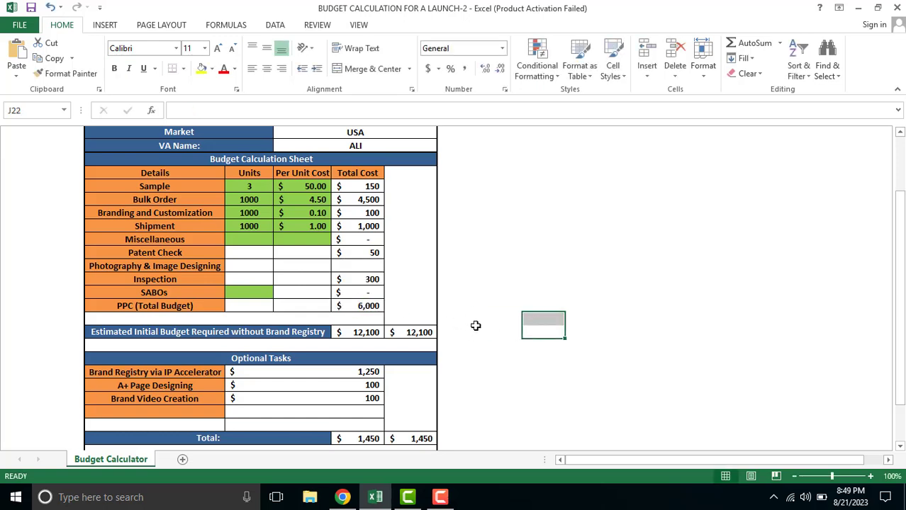
pyautogui.moveTo(899, 298); pyautogui.dragTo(899, 297)
pyautogui.click(734, 310)
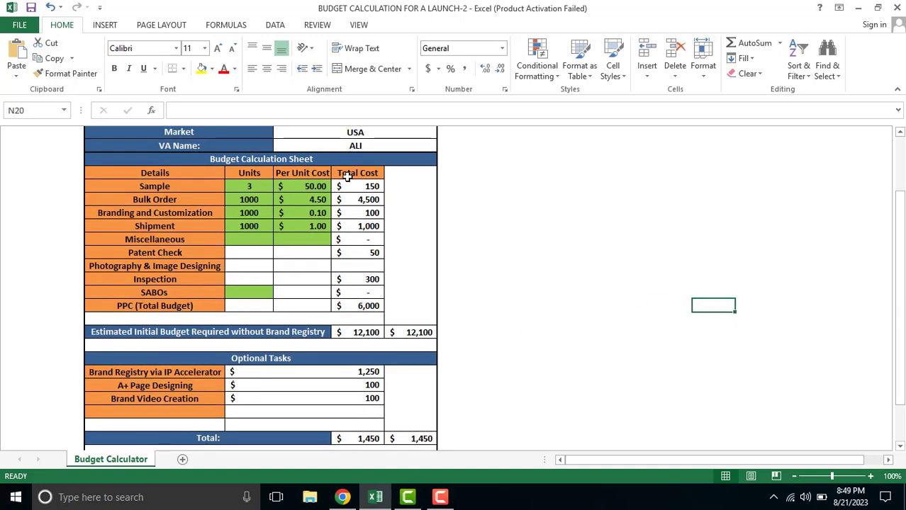
# Examine the units, per unit costs and total costs in the rows from Sample through SABOs.
pyautogui.moveTo(186, 186); pyautogui.dragTo(371, 277)
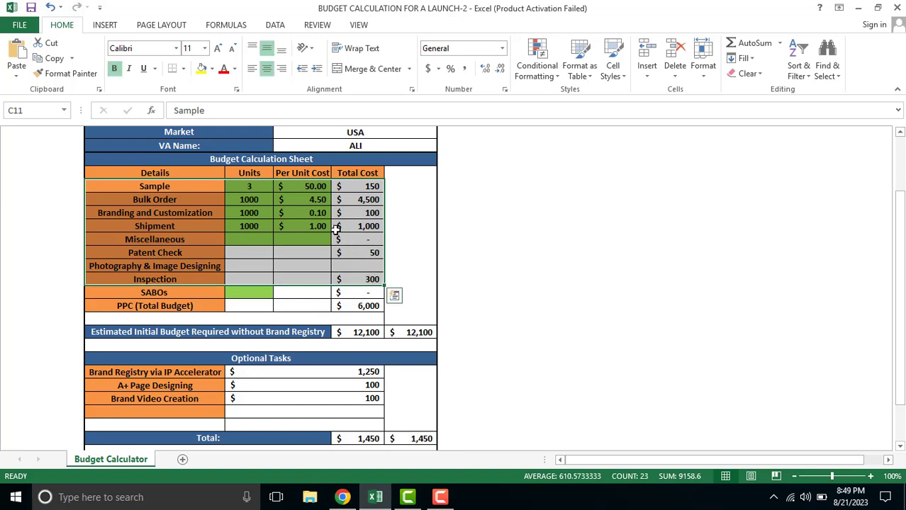
pyautogui.click(628, 252)
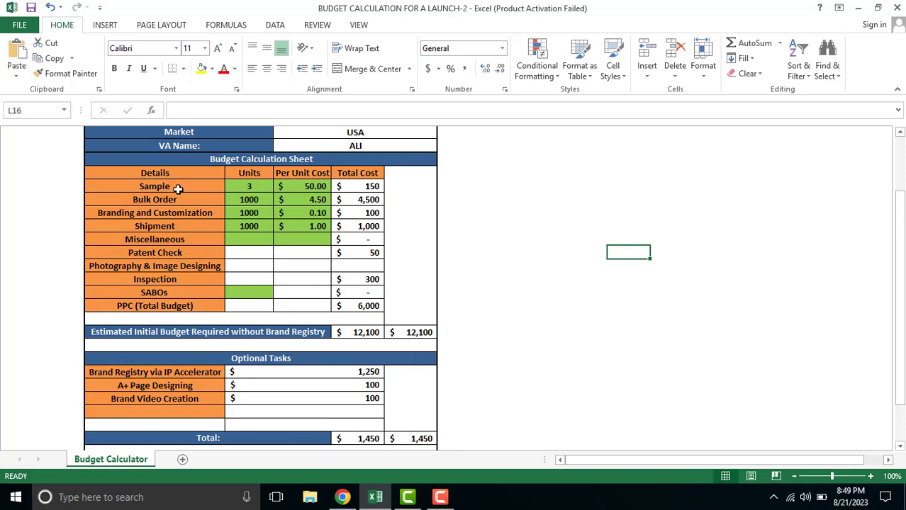
pyautogui.moveTo(238, 186); pyautogui.dragTo(365, 298)
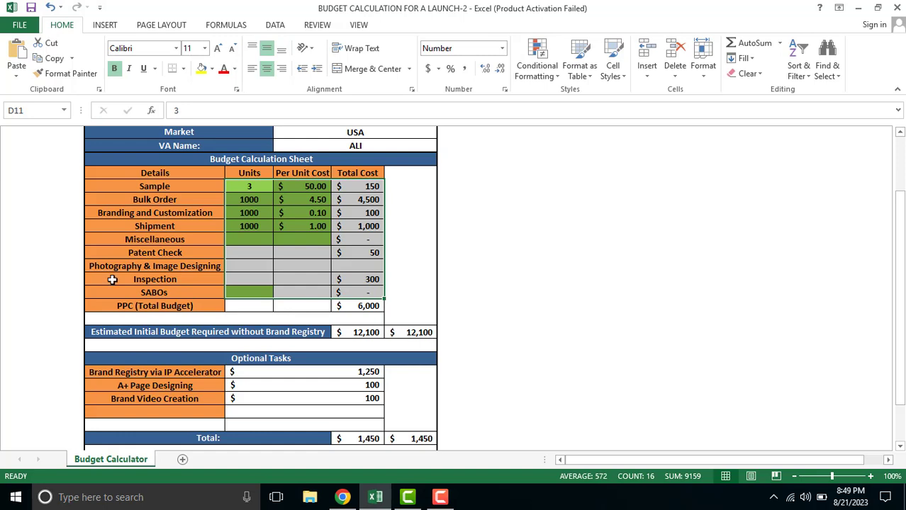
pyautogui.click(541, 289)
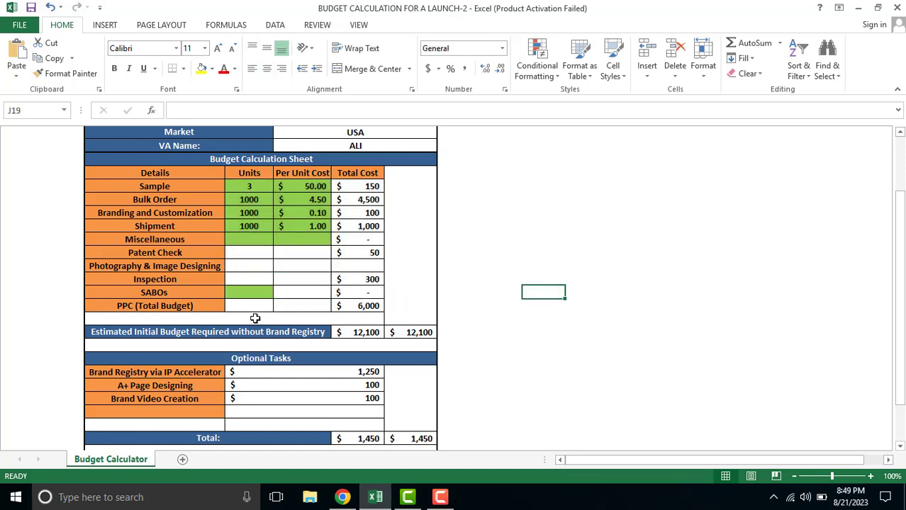
# Review the Brand Registry and Brand Video Creation costs, the budget without Brand Registry and the Optional Tasks total.
pyautogui.click(201, 375)
pyautogui.moveTo(201, 374); pyautogui.dragTo(341, 372)
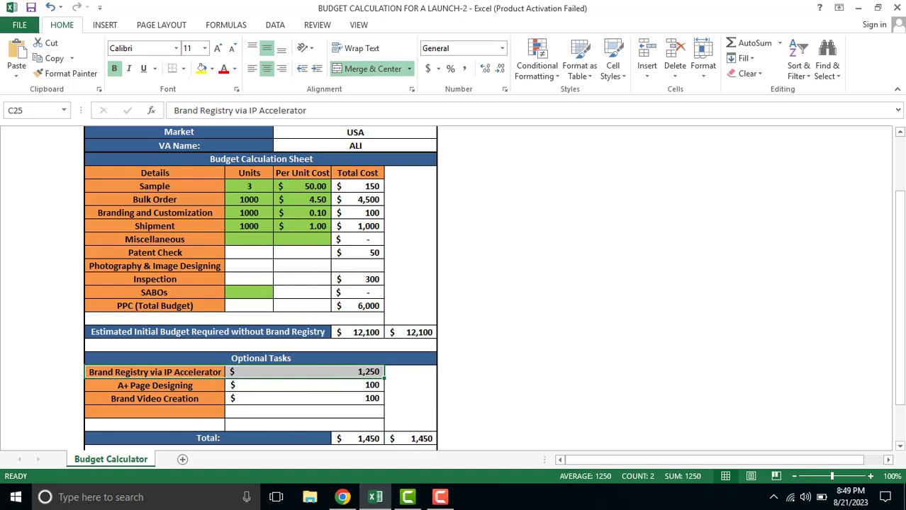
pyautogui.moveTo(899, 287); pyautogui.dragTo(899, 316)
pyautogui.click(714, 344)
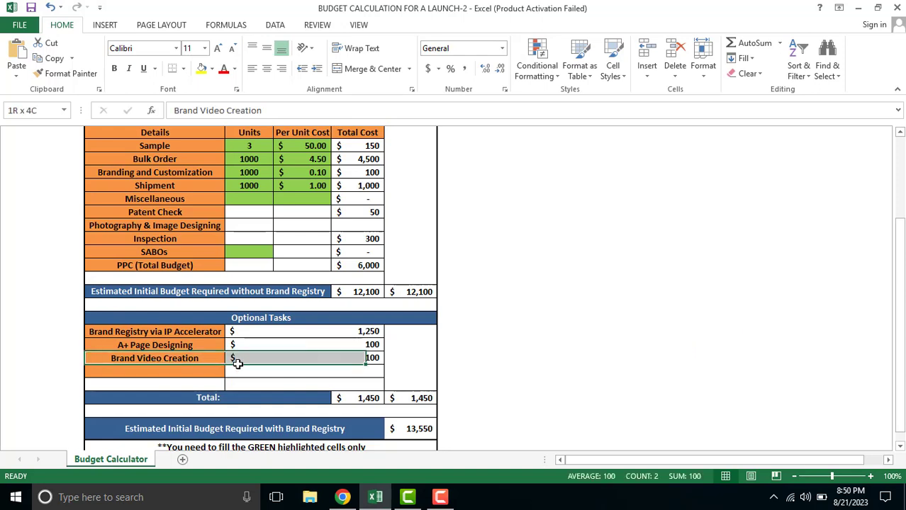
pyautogui.moveTo(254, 366); pyautogui.dragTo(354, 359)
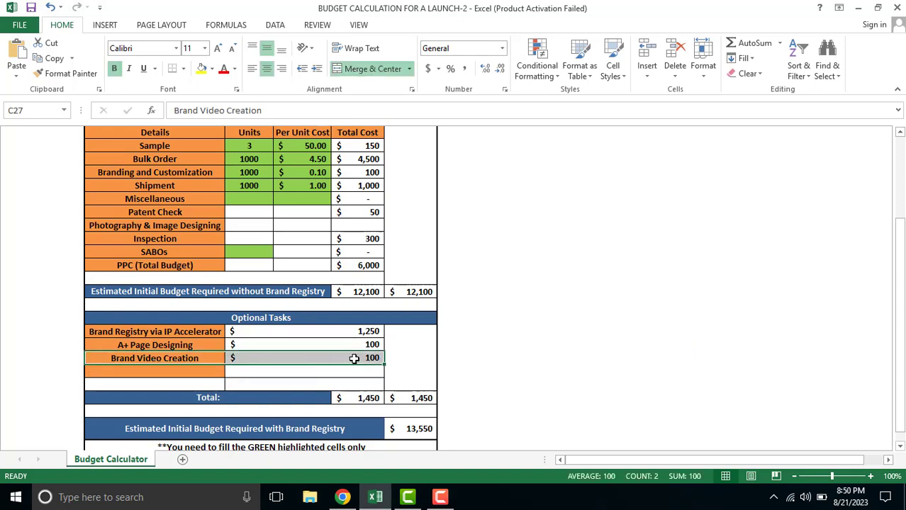
pyautogui.click(404, 286)
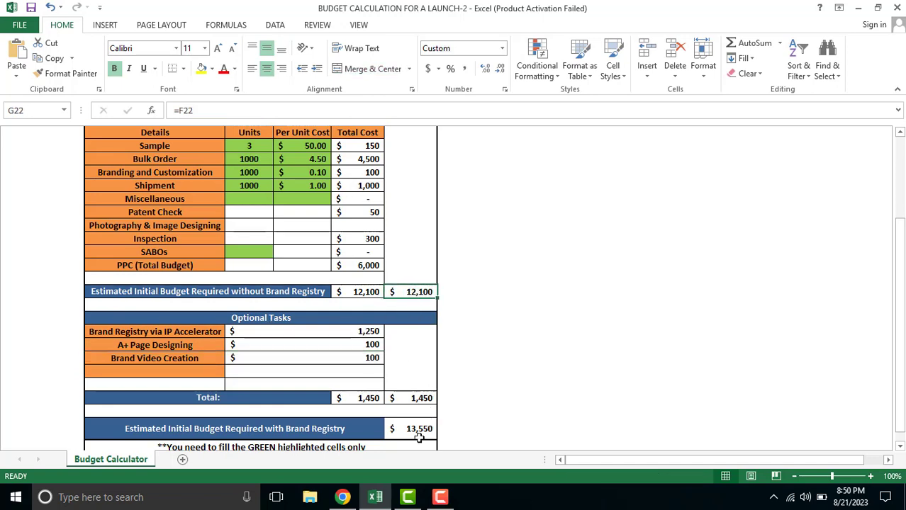
pyautogui.click(412, 397)
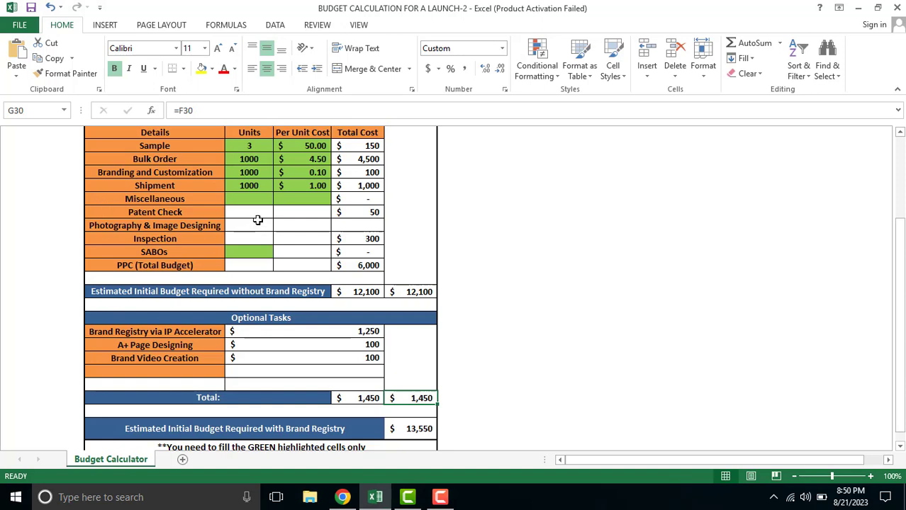
# Enter a total cost of $300 for Photography & Image Designing.
pyautogui.click(357, 227)
pyautogui.write('3')
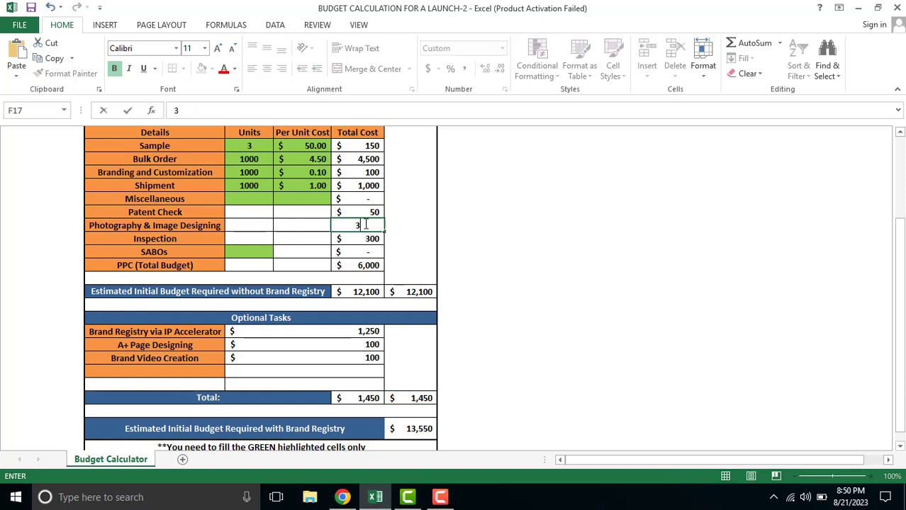
pyautogui.write('00')
pyautogui.click(505, 239)
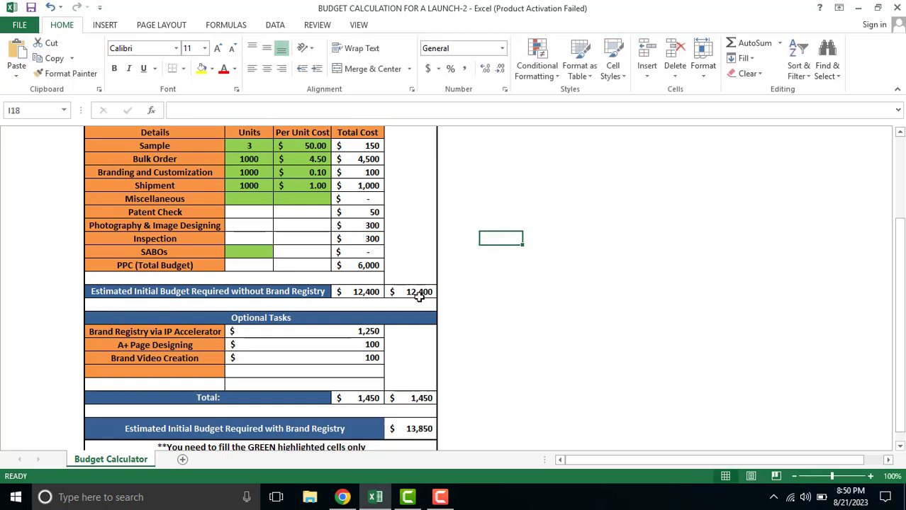
# Compare the estimated initial budgets without and with Brand Registry, including the optional task costs between them.
pyautogui.scroll(1, 237, 229)
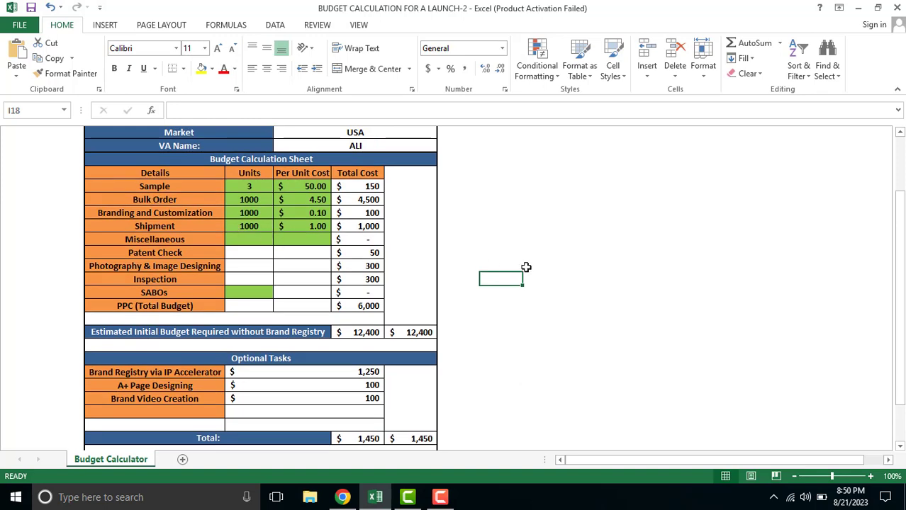
pyautogui.click(419, 332)
pyautogui.press('Right')
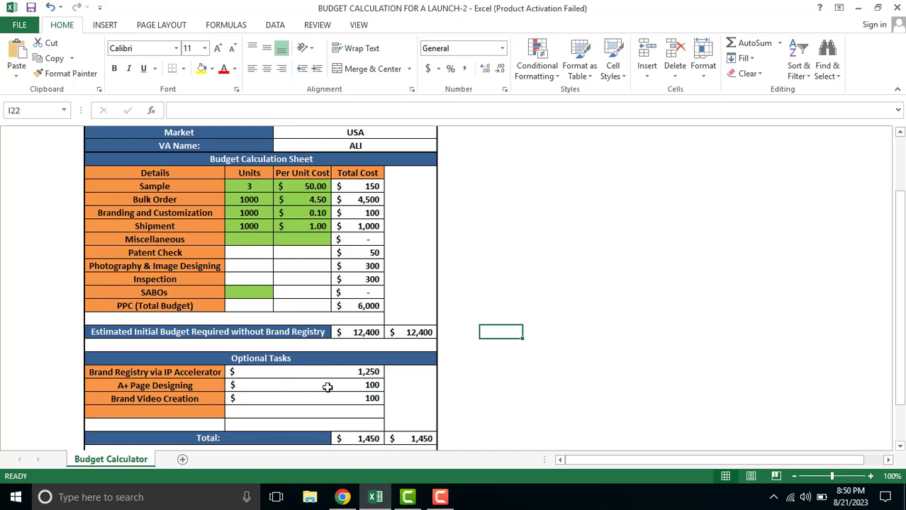
pyautogui.moveTo(326, 372); pyautogui.dragTo(342, 399)
pyautogui.click(411, 333)
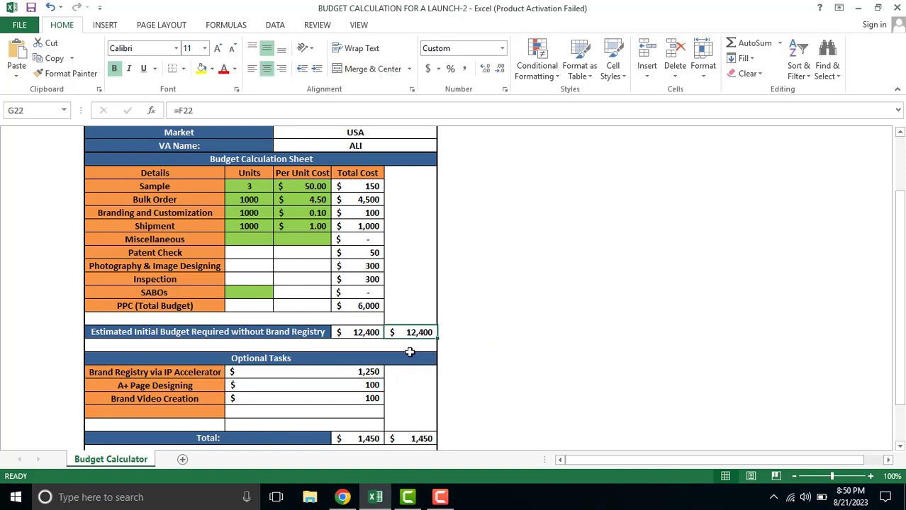
pyautogui.scroll(-1, 339, 331)
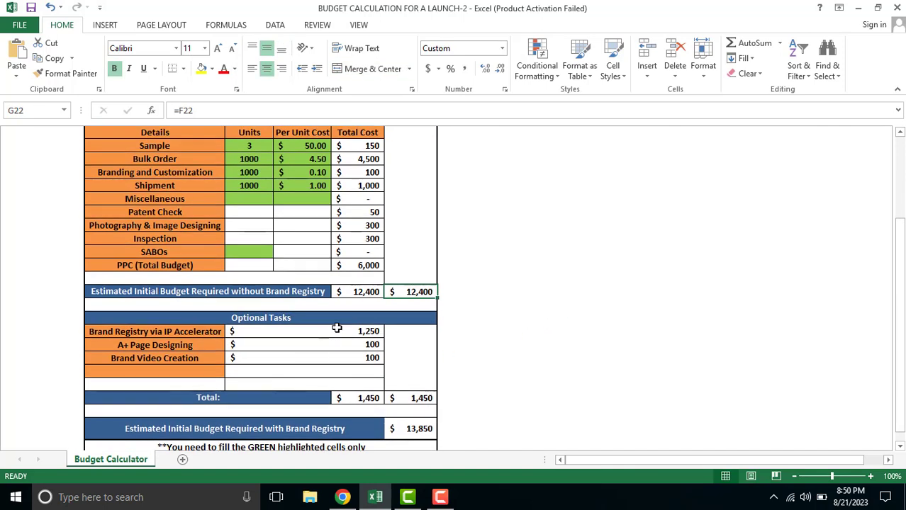
pyautogui.moveTo(338, 331); pyautogui.dragTo(339, 345)
pyautogui.click(487, 358)
pyautogui.click(401, 430)
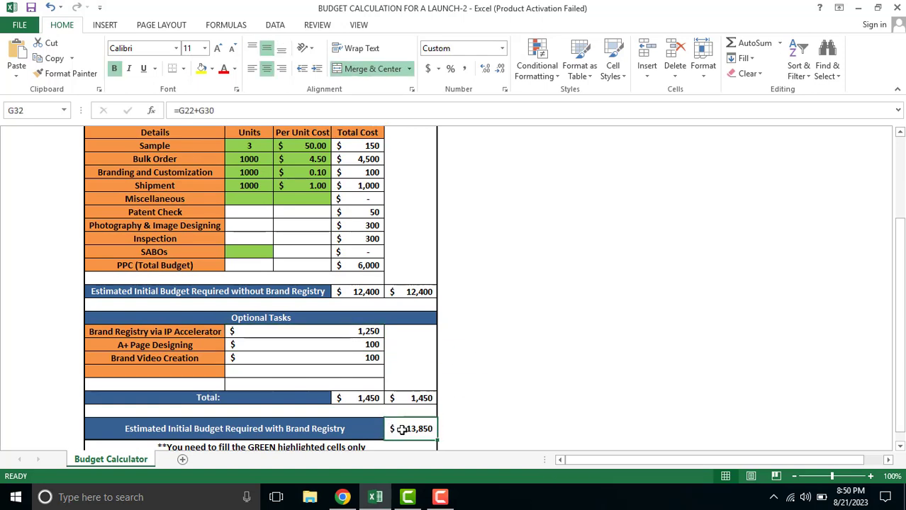
# Set the SABOs row to 50 units at a per unit cost of $20.00.
pyautogui.scroll(1, 363, 199)
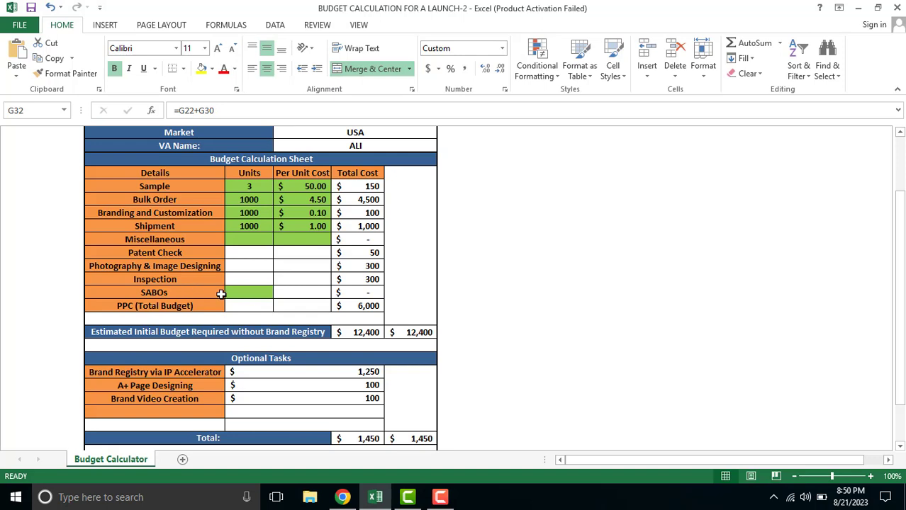
pyautogui.click(182, 305)
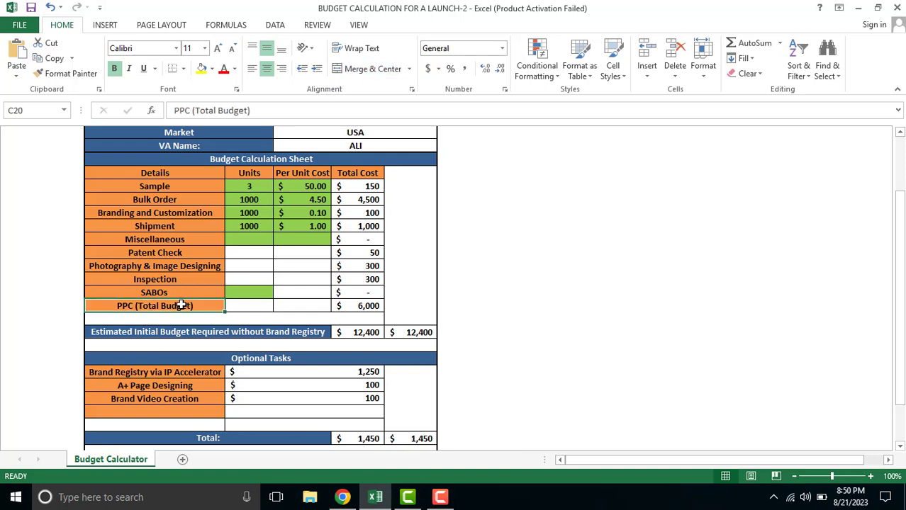
pyautogui.doubleClick(256, 293)
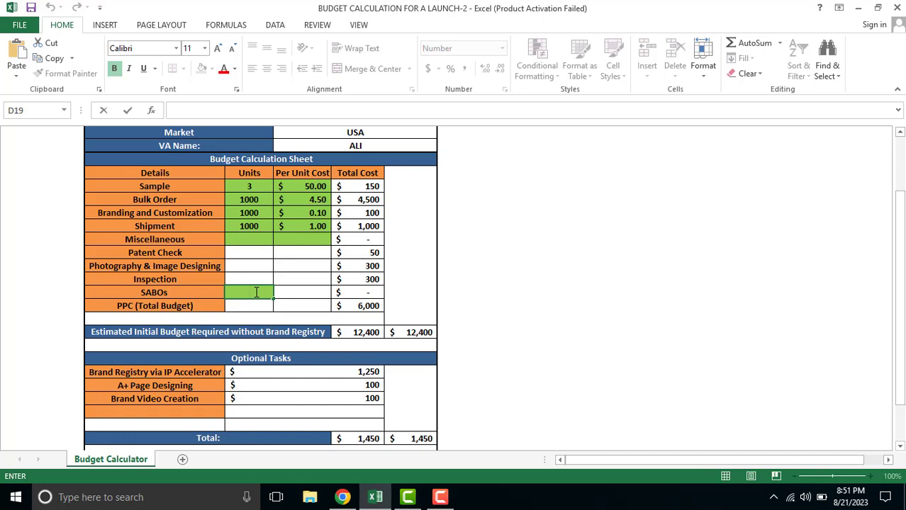
pyautogui.write('50')
pyautogui.click(615, 330)
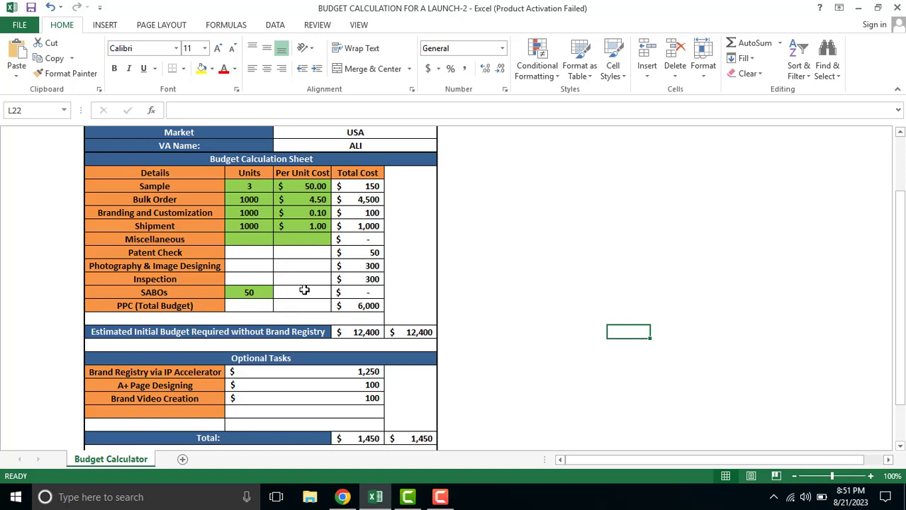
pyautogui.click(304, 290)
pyautogui.write('20')
pyautogui.click(527, 301)
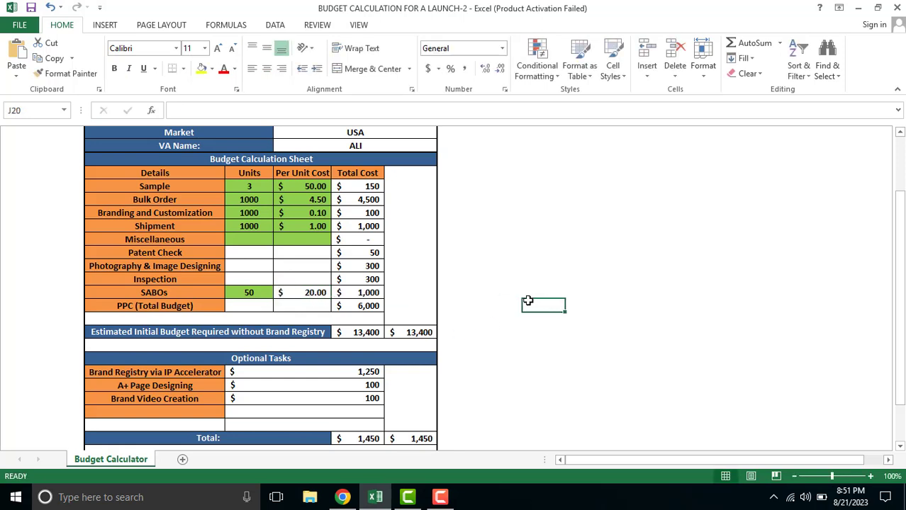
# Check the SABOs total cost formula and the estimated initial budget without Brand Registry.
pyautogui.click(364, 296)
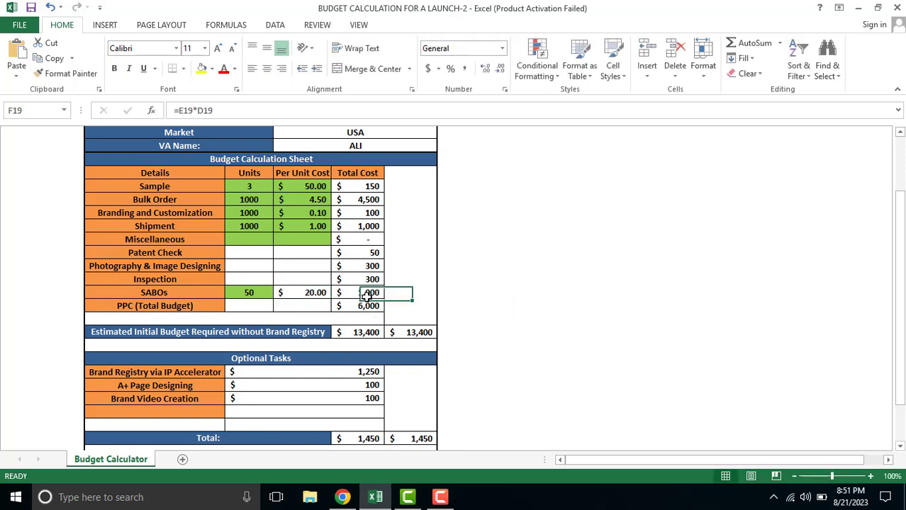
pyautogui.click(412, 338)
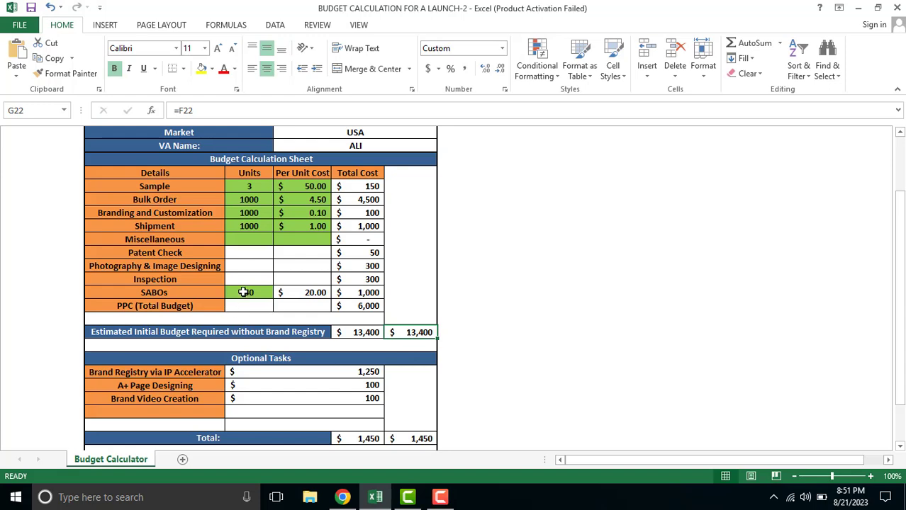
pyautogui.moveTo(170, 291); pyautogui.dragTo(364, 291)
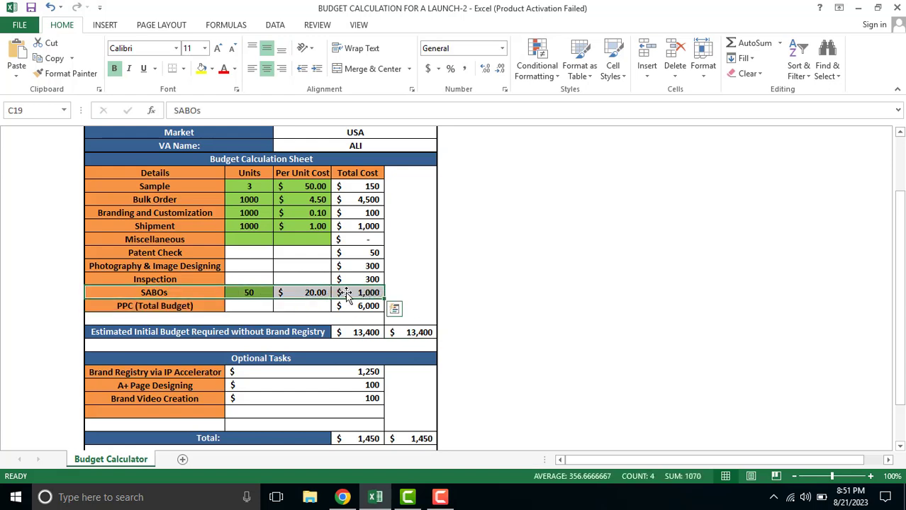
pyautogui.click(733, 311)
pyautogui.scroll(-1, 850, 297)
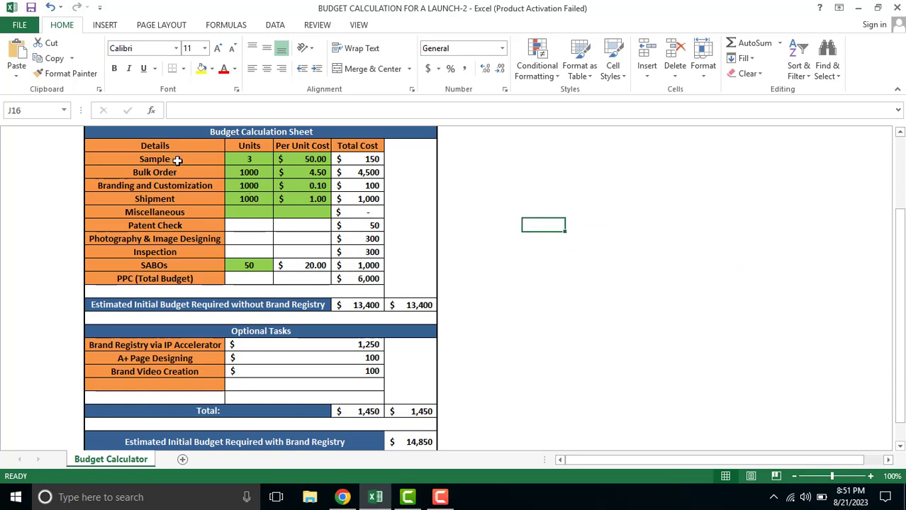
# Go through the budget rows one by one from Sample down to PPC (Total Budget).
pyautogui.moveTo(177, 159); pyautogui.dragTo(358, 169)
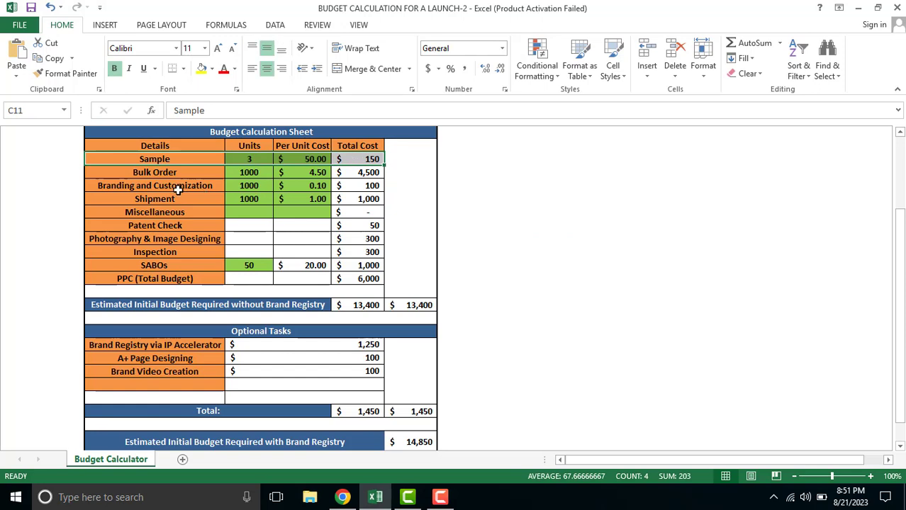
pyautogui.moveTo(178, 186); pyautogui.dragTo(346, 176)
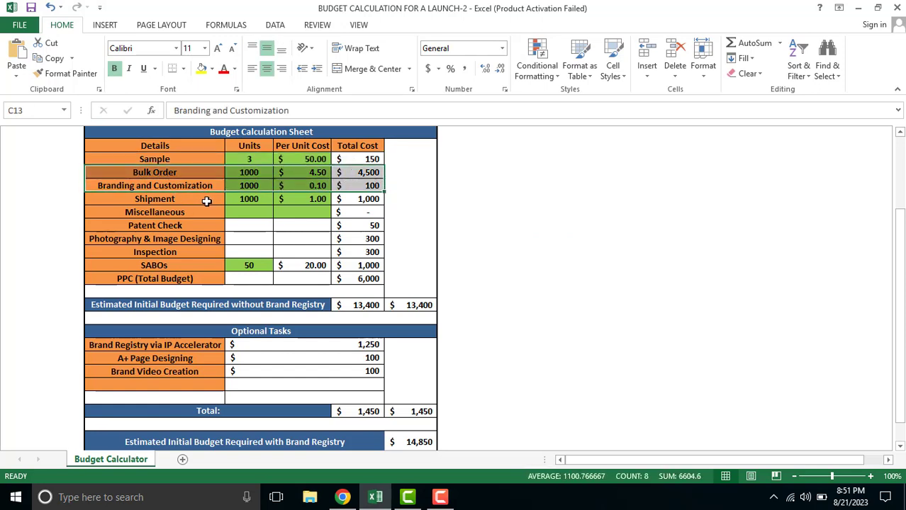
pyautogui.moveTo(205, 225); pyautogui.dragTo(308, 226)
pyautogui.moveTo(178, 239); pyautogui.dragTo(344, 249)
pyautogui.moveTo(164, 265); pyautogui.dragTo(364, 264)
pyautogui.moveTo(205, 278); pyautogui.dragTo(358, 277)
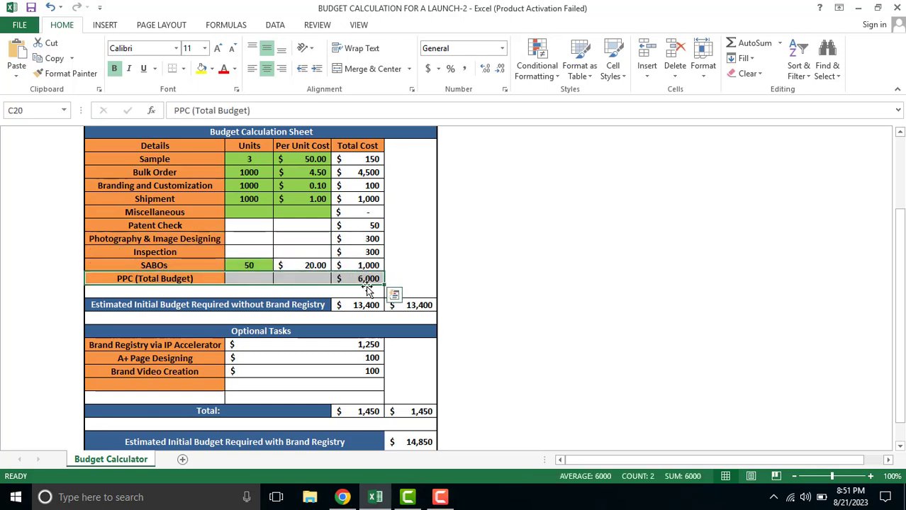
pyautogui.click(629, 304)
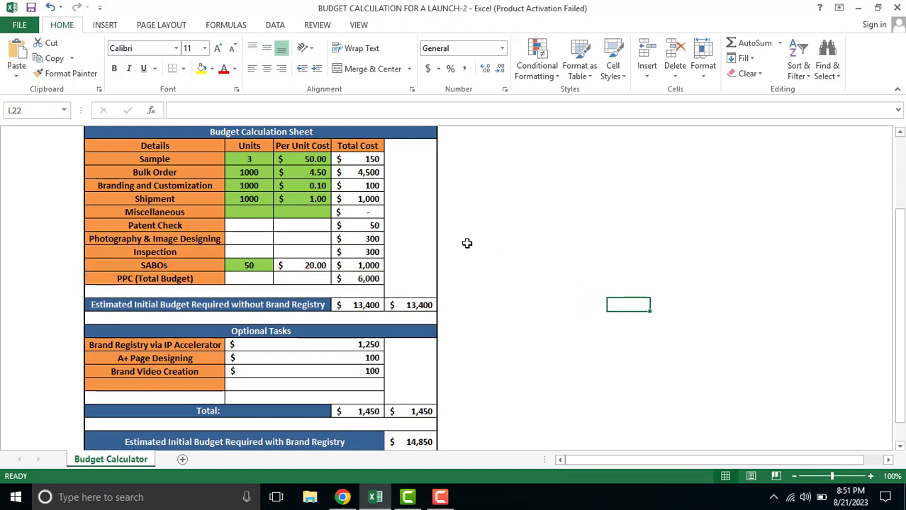
# Open the Windows Calculator and start a sum with the bulk order cost of 4500.
pyautogui.click(143, 500)
pyautogui.write('CA')
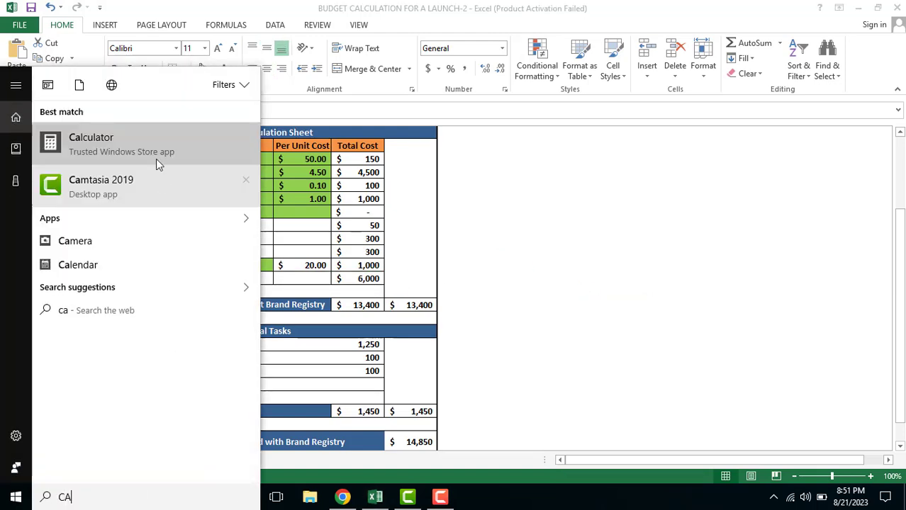
pyautogui.click(140, 133)
pyautogui.click(458, 328)
pyautogui.click(503, 328)
pyautogui.click(511, 397)
pyautogui.click(510, 397)
pyautogui.click(594, 361)
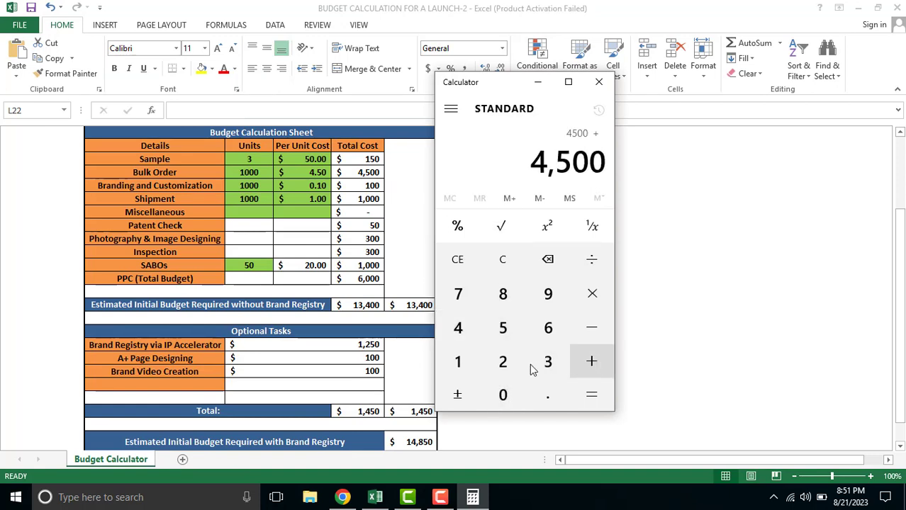
# Add the shipment cost of 1000 and the branding cost of 100 to the running sum.
pyautogui.click(458, 363)
pyautogui.click(503, 395)
pyautogui.click(502, 395)
pyautogui.click(503, 395)
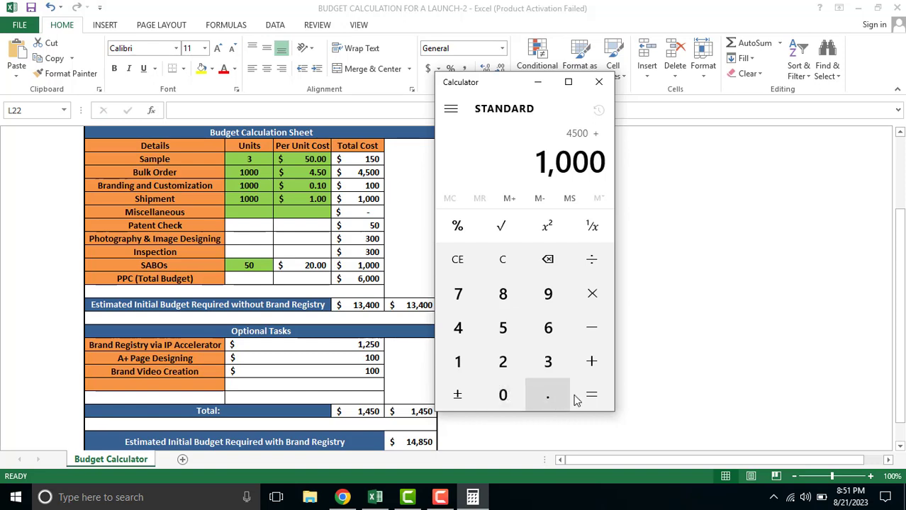
pyautogui.click(593, 361)
pyautogui.click(461, 359)
pyautogui.click(502, 399)
pyautogui.click(503, 397)
pyautogui.click(595, 362)
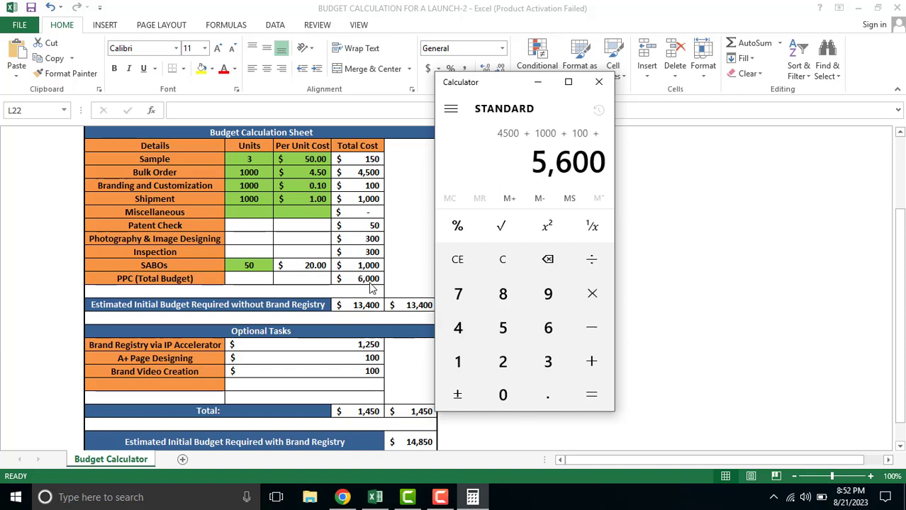
# Add 3000 to the running sum and calculate the total.
pyautogui.click(546, 365)
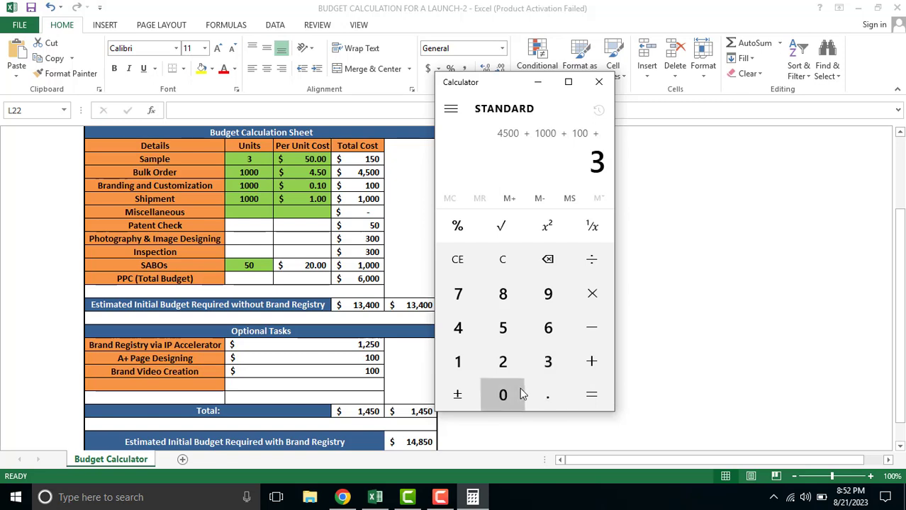
pyautogui.click(519, 393)
pyautogui.click(522, 394)
pyautogui.click(592, 395)
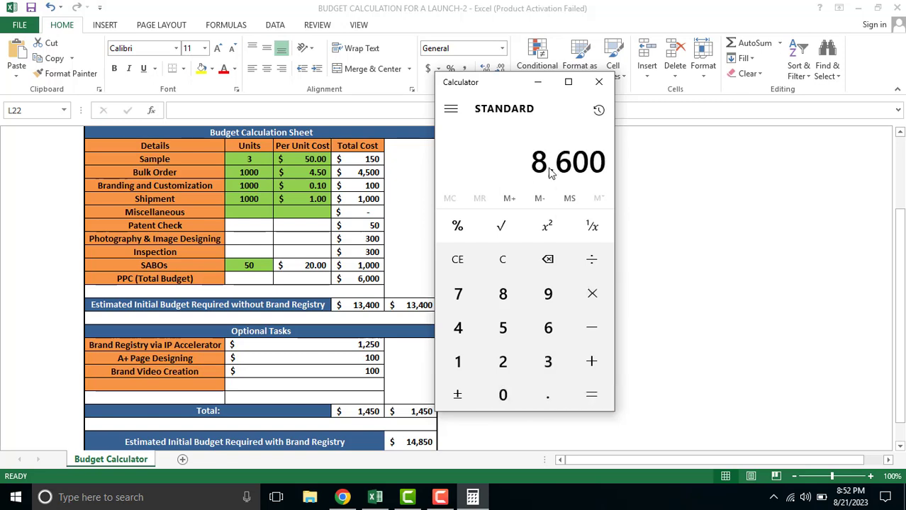
# Close the Calculator and review the budget table down to the estimated initial budget without Brand Registry.
pyautogui.click(599, 81)
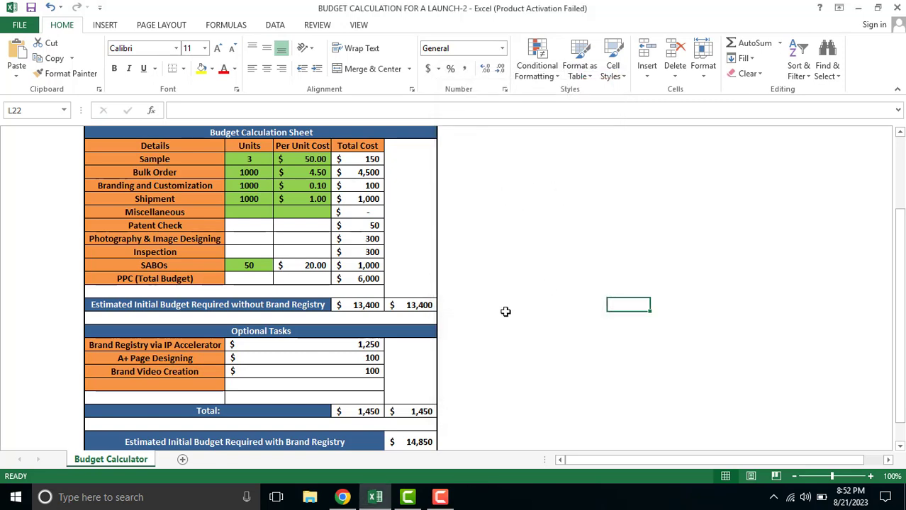
pyautogui.click(414, 306)
pyautogui.moveTo(173, 148); pyautogui.dragTo(345, 267)
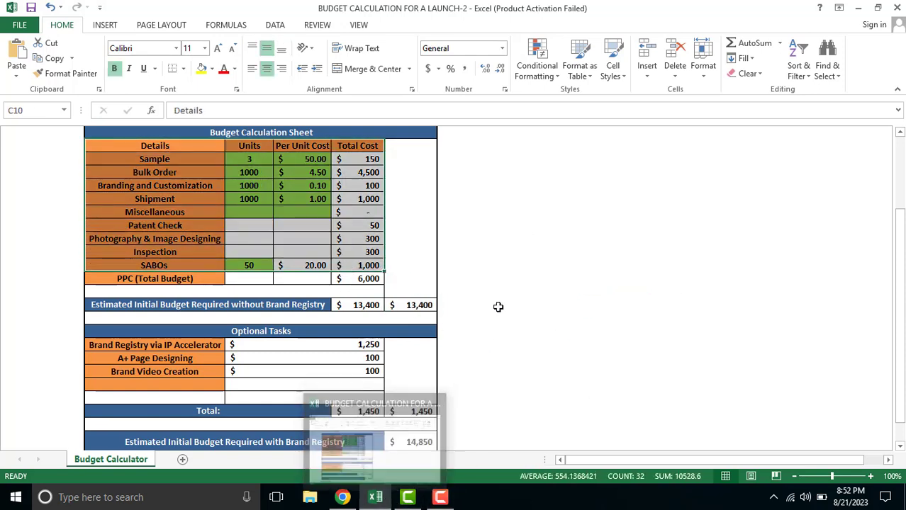
pyautogui.click(626, 348)
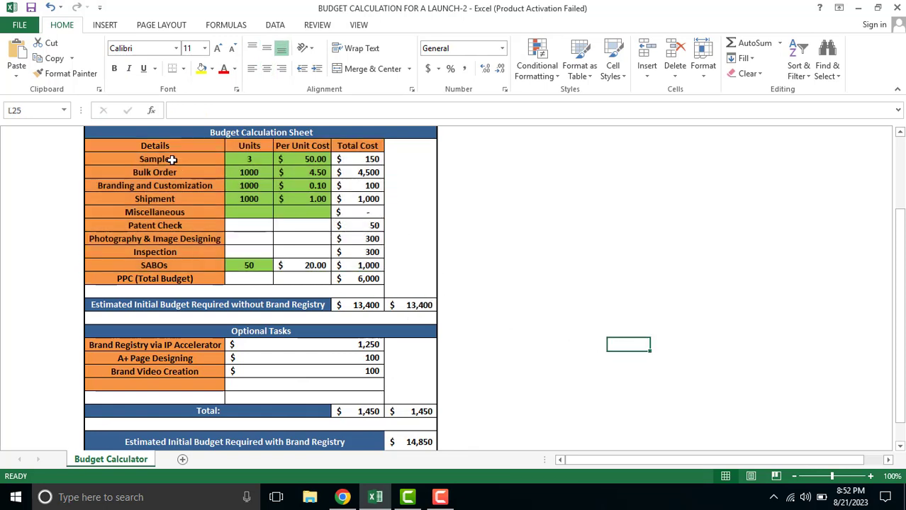
pyautogui.moveTo(177, 162); pyautogui.dragTo(411, 319)
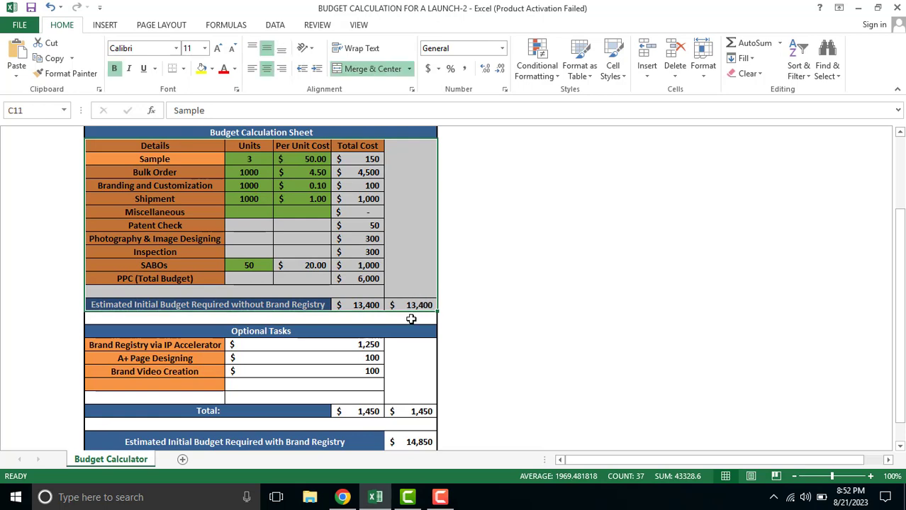
pyautogui.click(485, 264)
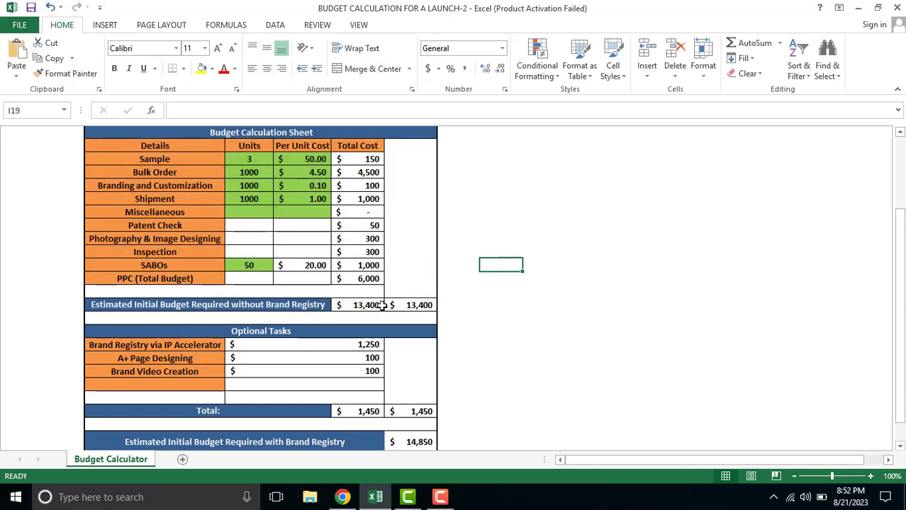
# Compare the unit and per-unit cost entries from Sample to Shipment with the estimated initial budget without Brand Registry.
pyautogui.moveTo(251, 160); pyautogui.dragTo(325, 185)
pyautogui.click(407, 304)
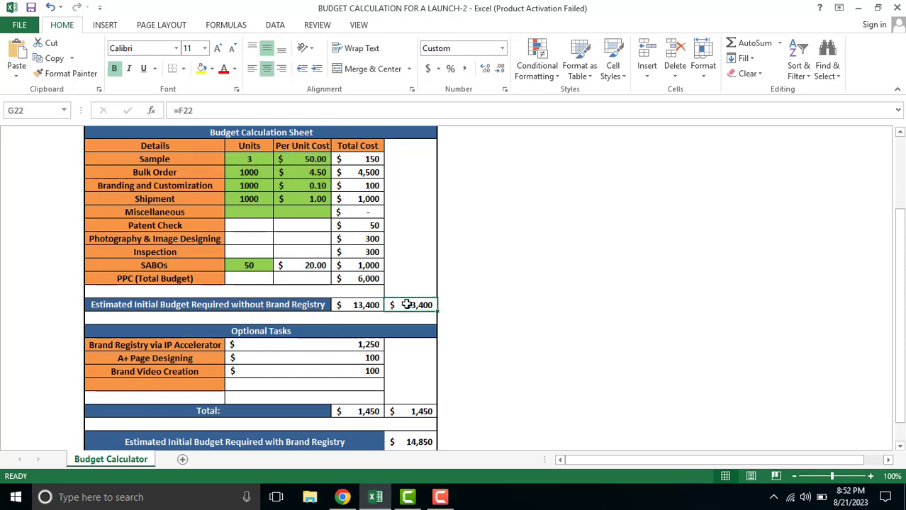
pyautogui.moveTo(169, 161); pyautogui.dragTo(360, 278)
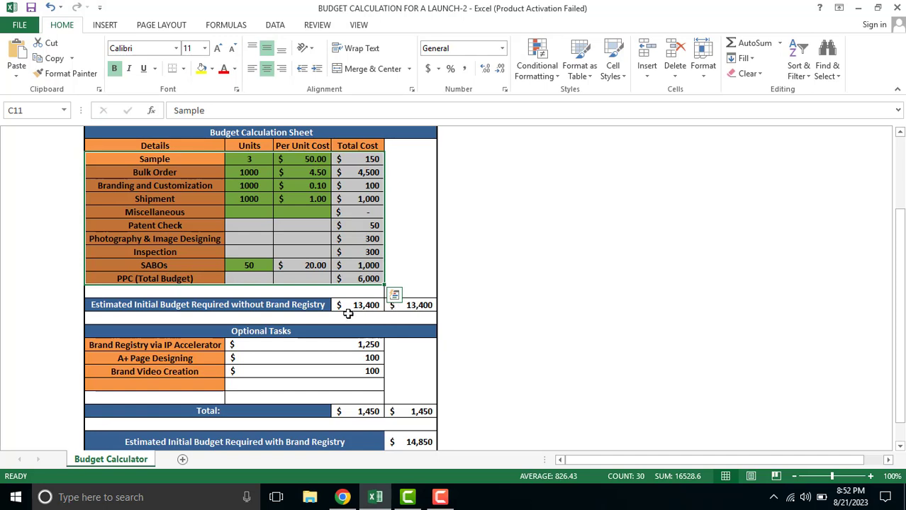
pyautogui.click(501, 196)
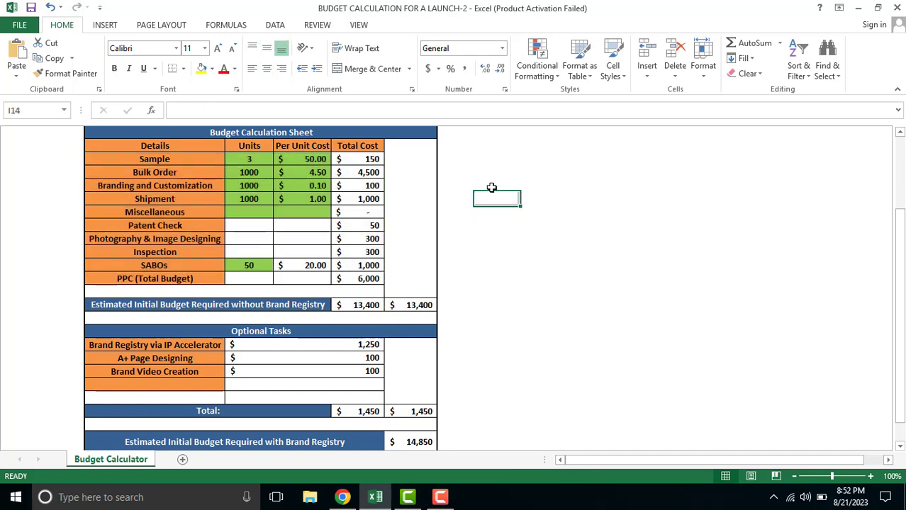
pyautogui.moveTo(291, 159); pyautogui.dragTo(324, 190)
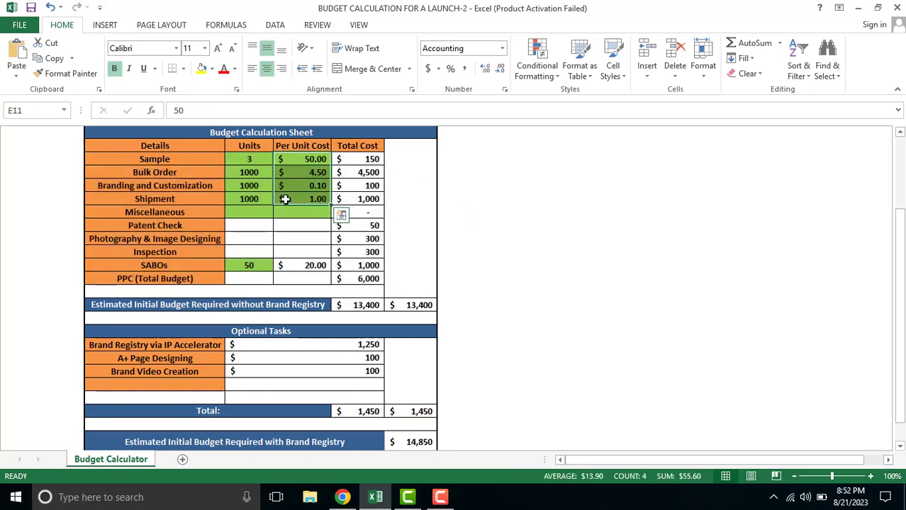
pyautogui.click(547, 199)
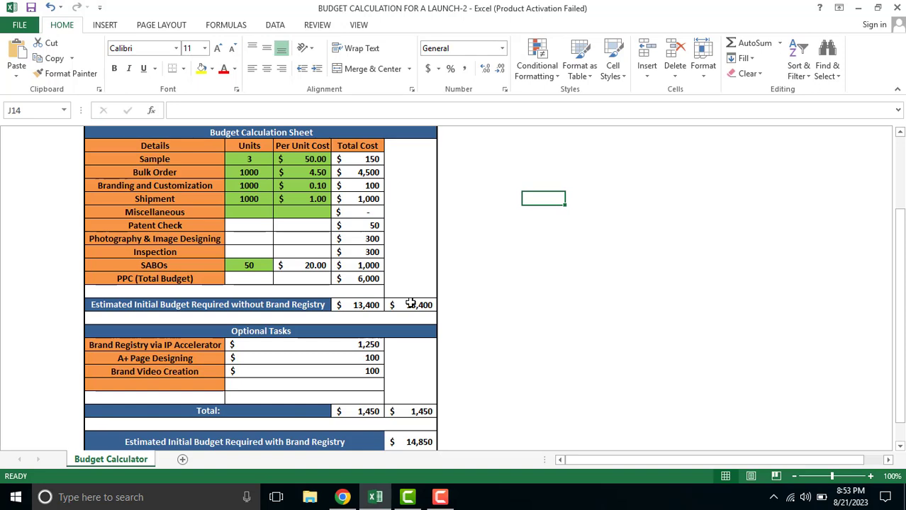
pyautogui.click(410, 303)
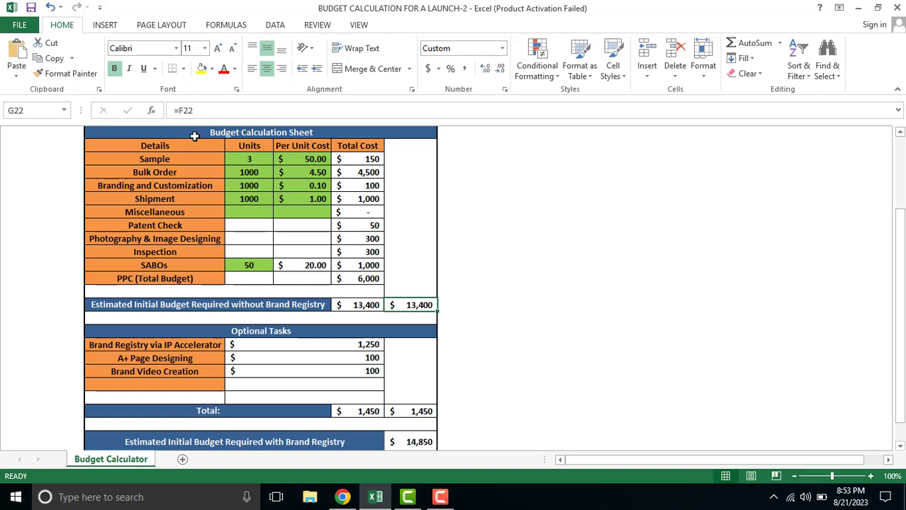
pyautogui.moveTo(179, 146); pyautogui.dragTo(361, 283)
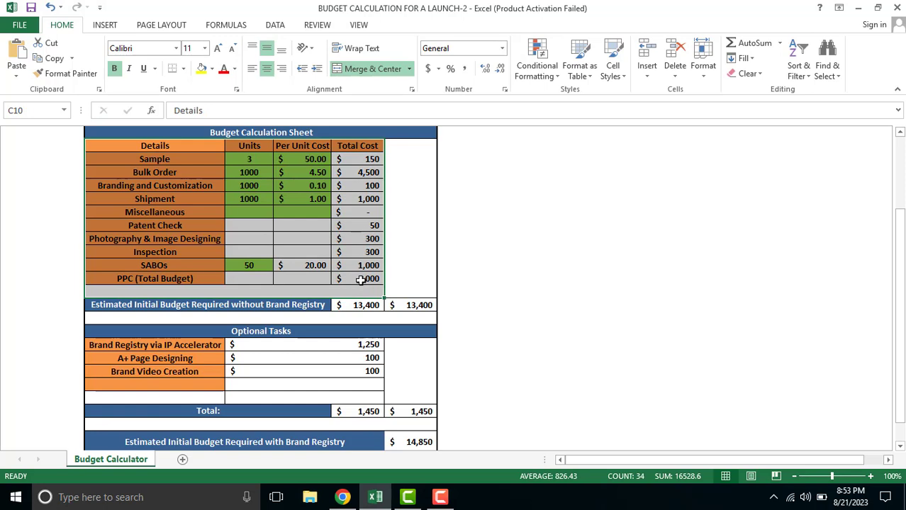
pyautogui.click(533, 270)
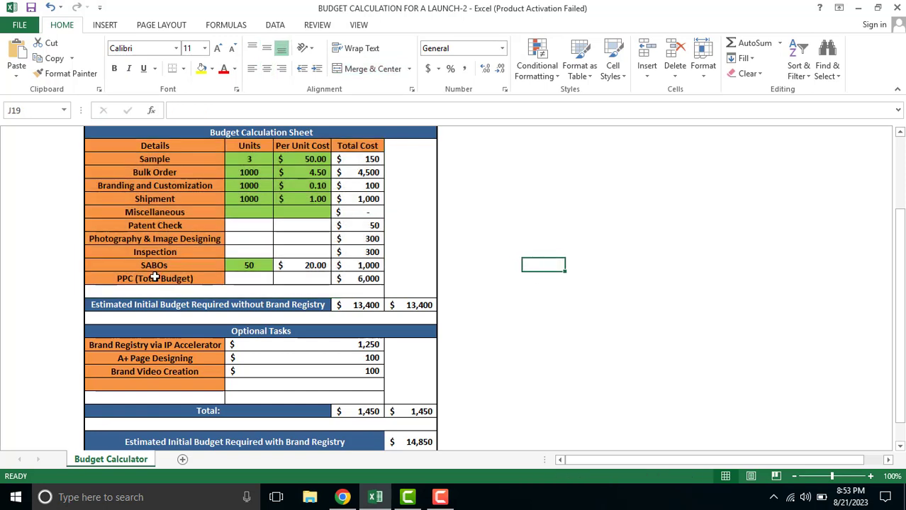
# Examine the PPC, Inspection, SABOs and Shipment rows, along with the optional tasks and the final budget with Brand Registry.
pyautogui.moveTo(154, 278); pyautogui.dragTo(366, 282)
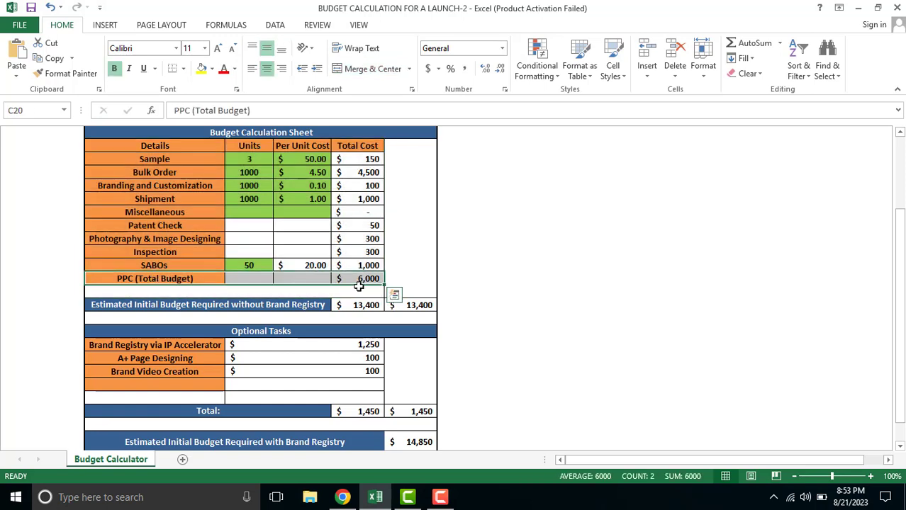
pyautogui.click(828, 316)
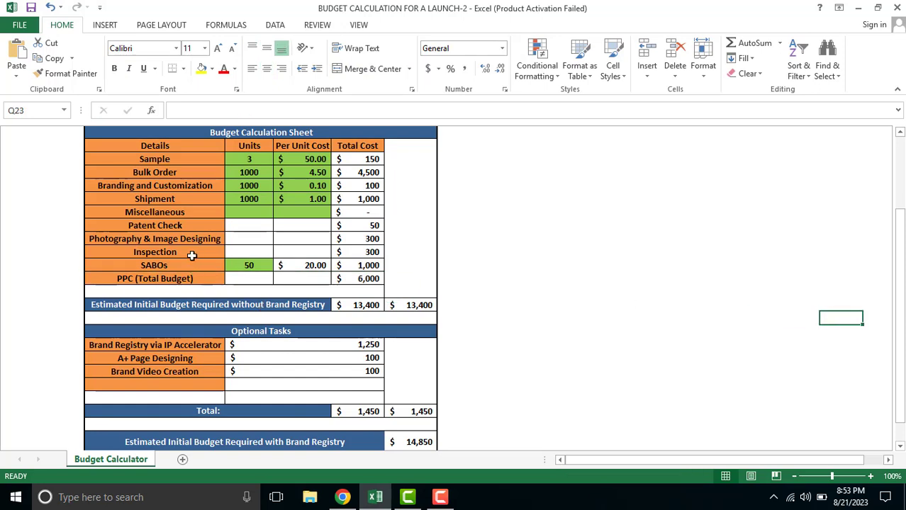
pyautogui.moveTo(192, 254); pyautogui.dragTo(369, 253)
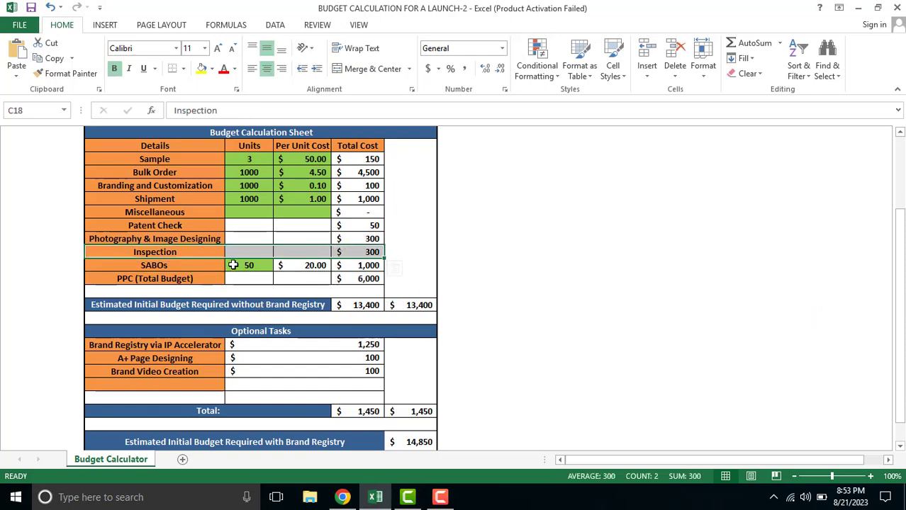
pyautogui.moveTo(238, 264); pyautogui.dragTo(363, 265)
pyautogui.click(503, 263)
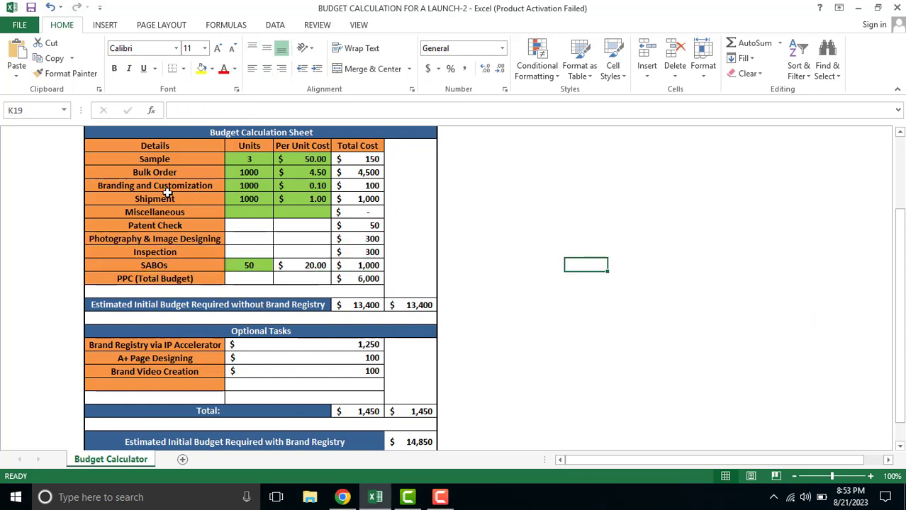
pyautogui.moveTo(168, 197); pyautogui.dragTo(319, 200)
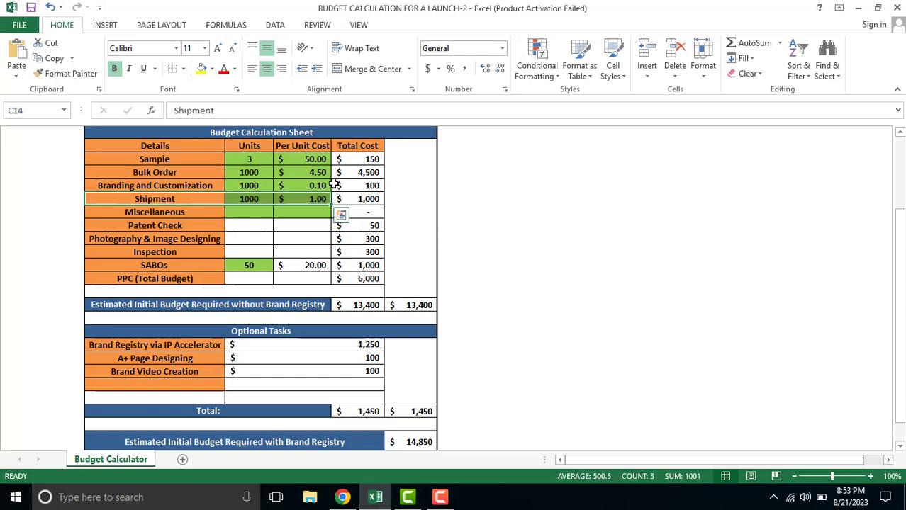
pyautogui.scroll(-2, 515, 309)
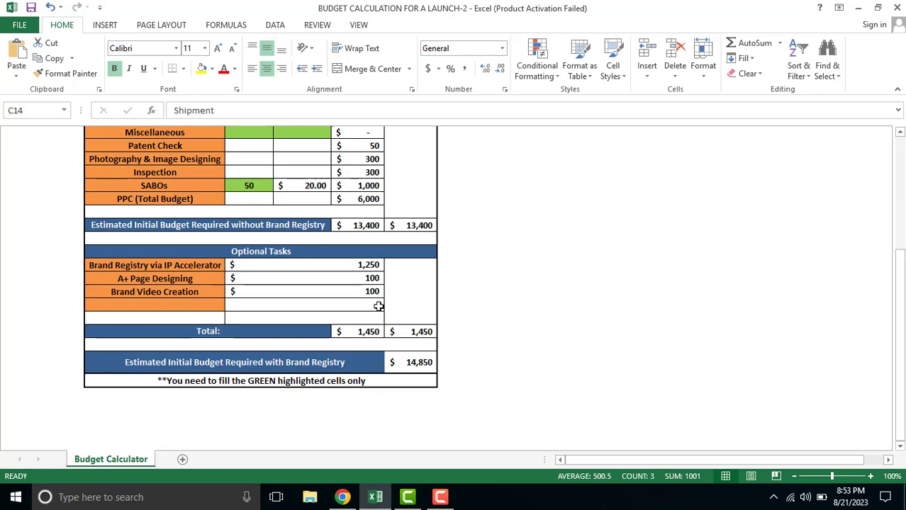
pyautogui.scroll(2, 417, 305)
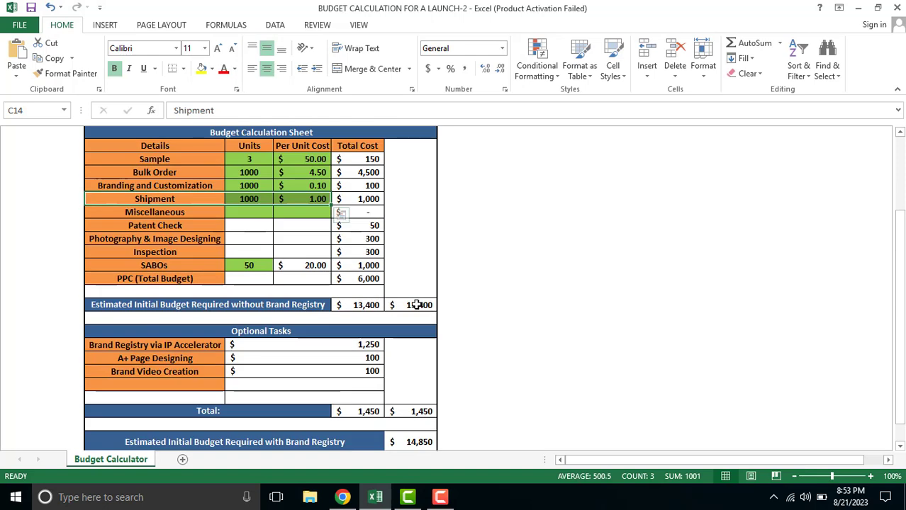